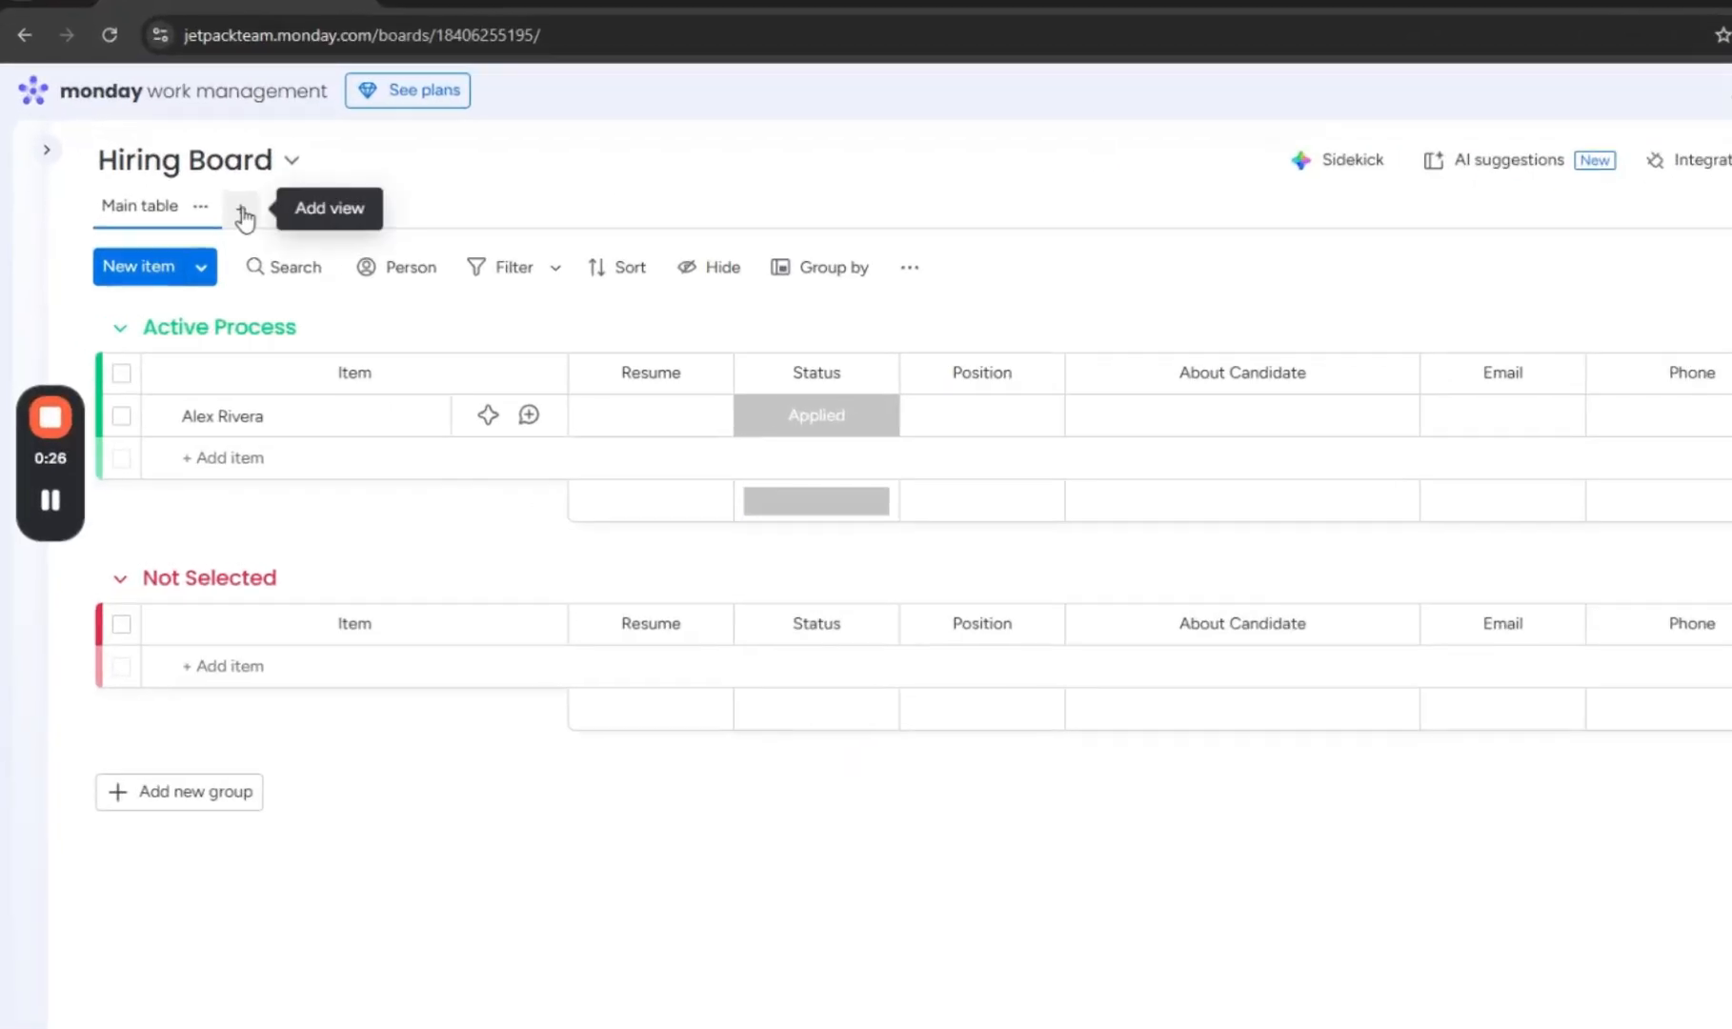
# Step: Add the Extract AI app as a new view on the Hiring Board
pyautogui.click(241, 211)
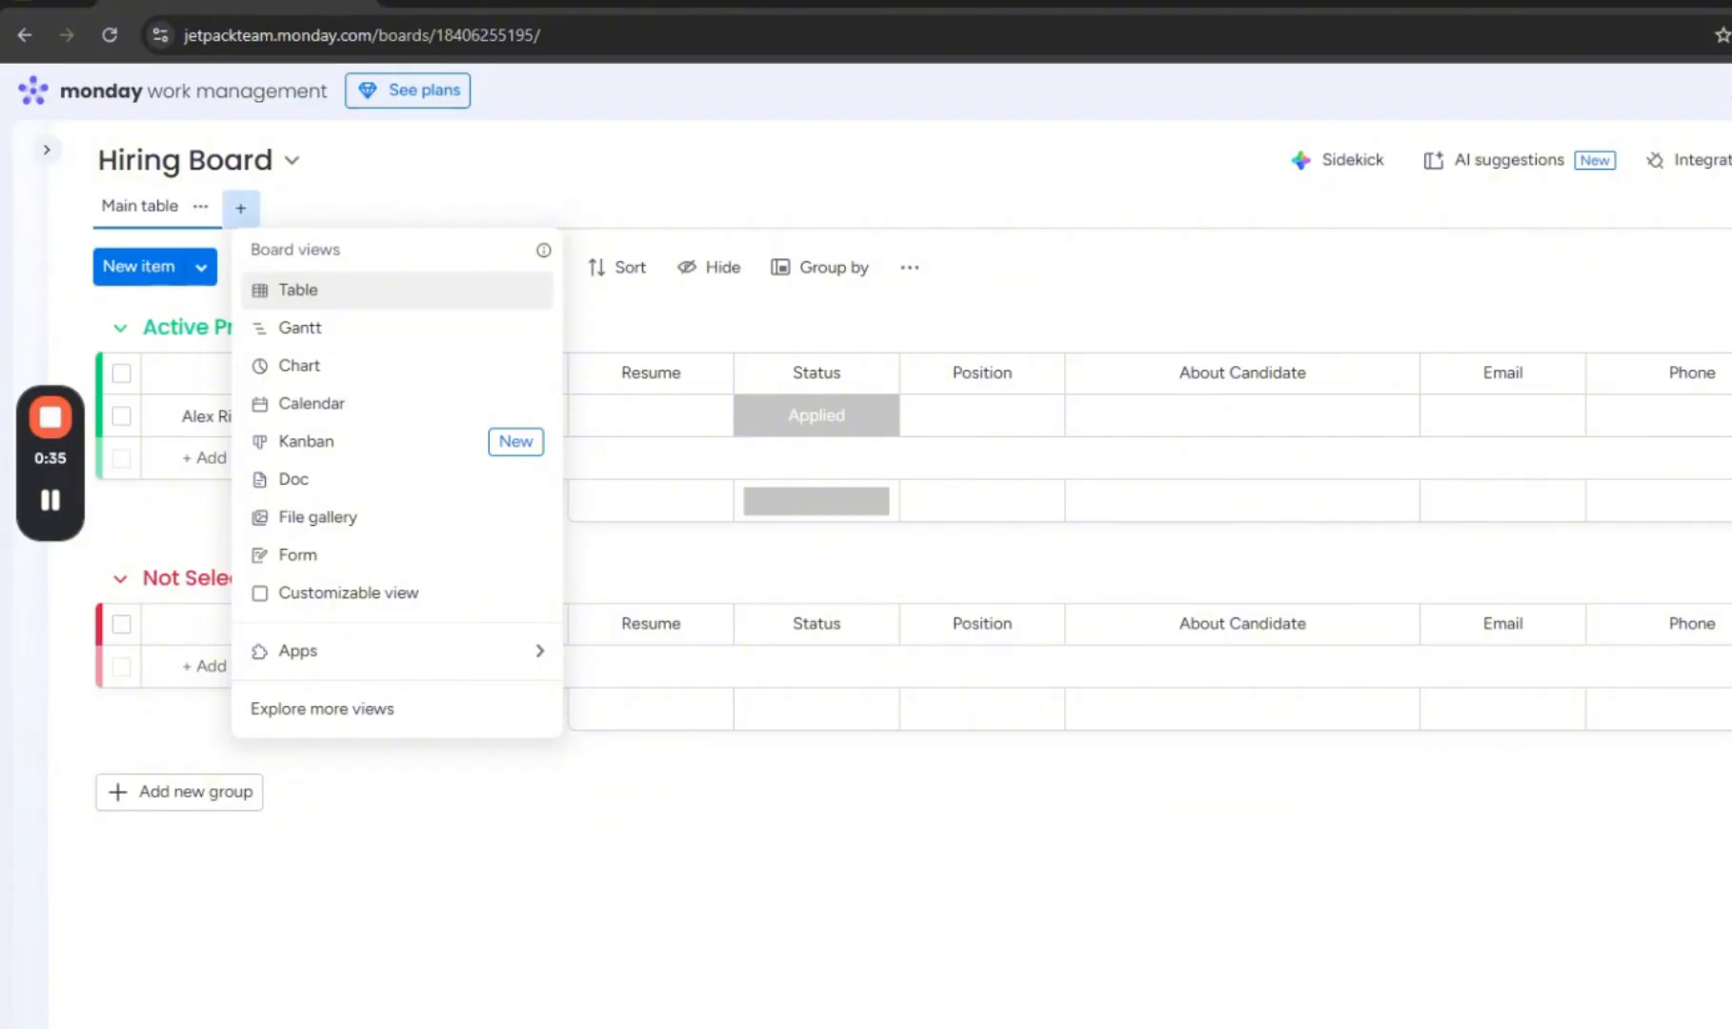
pyautogui.moveTo(318, 657)
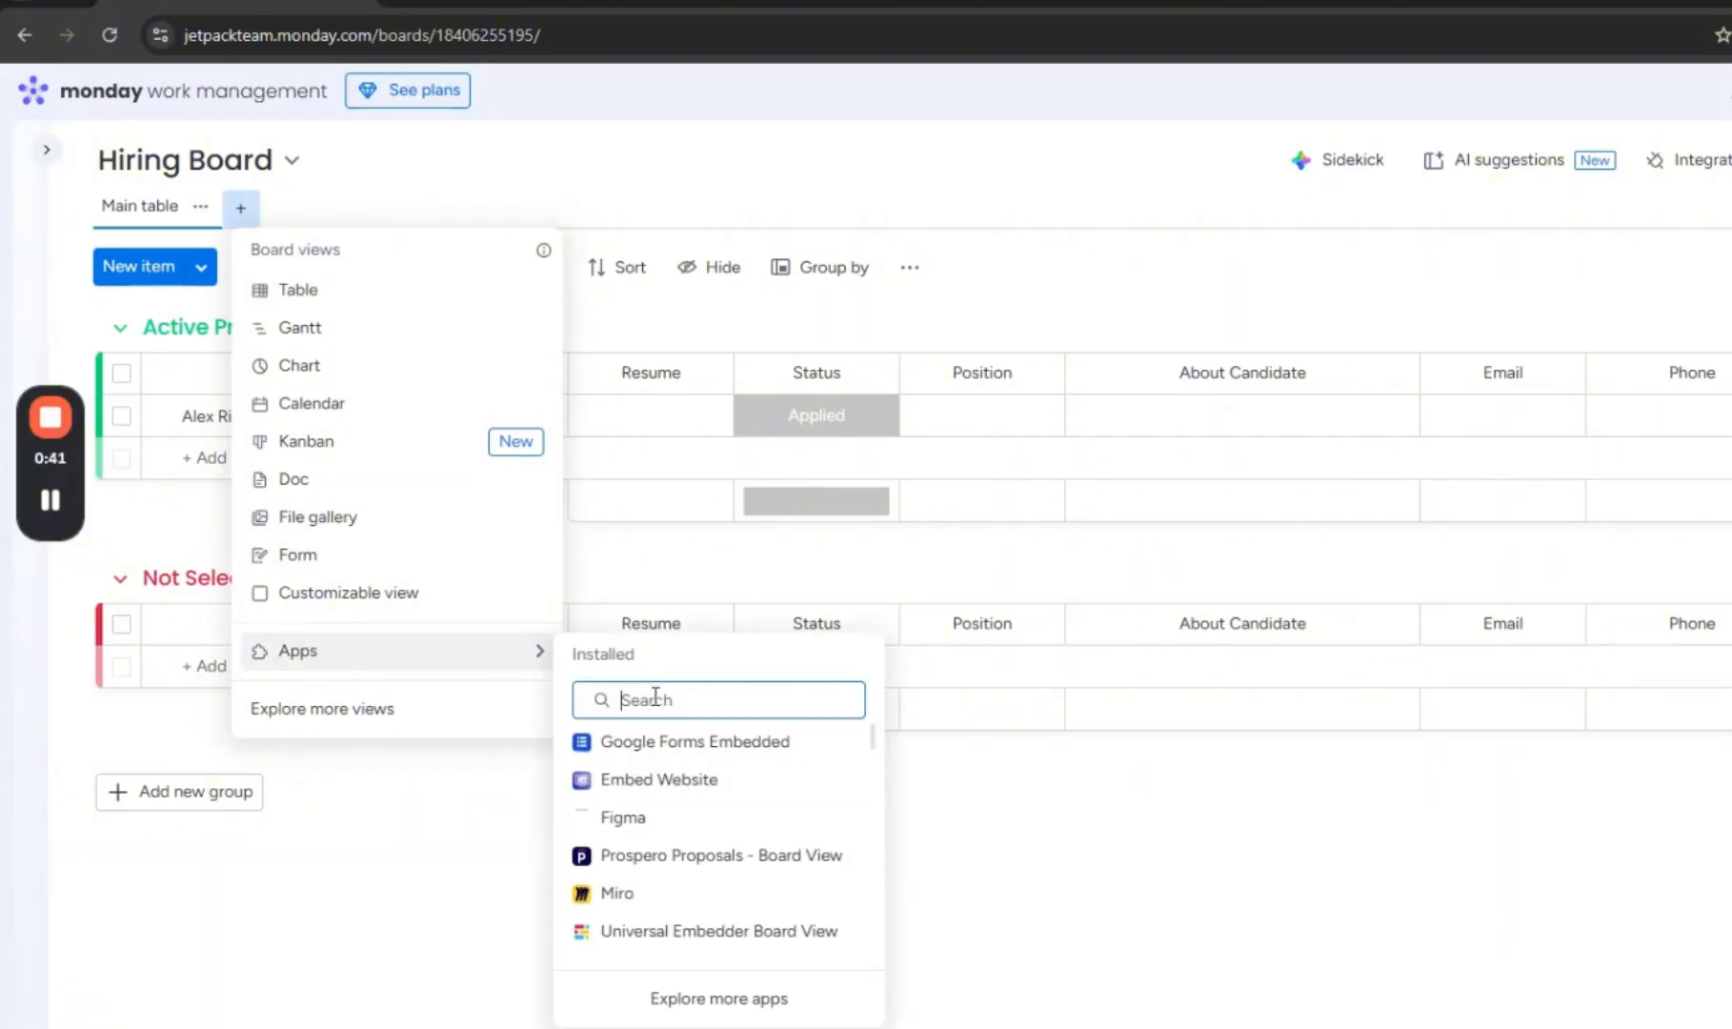
pyautogui.click(654, 698)
pyautogui.write('Extract')
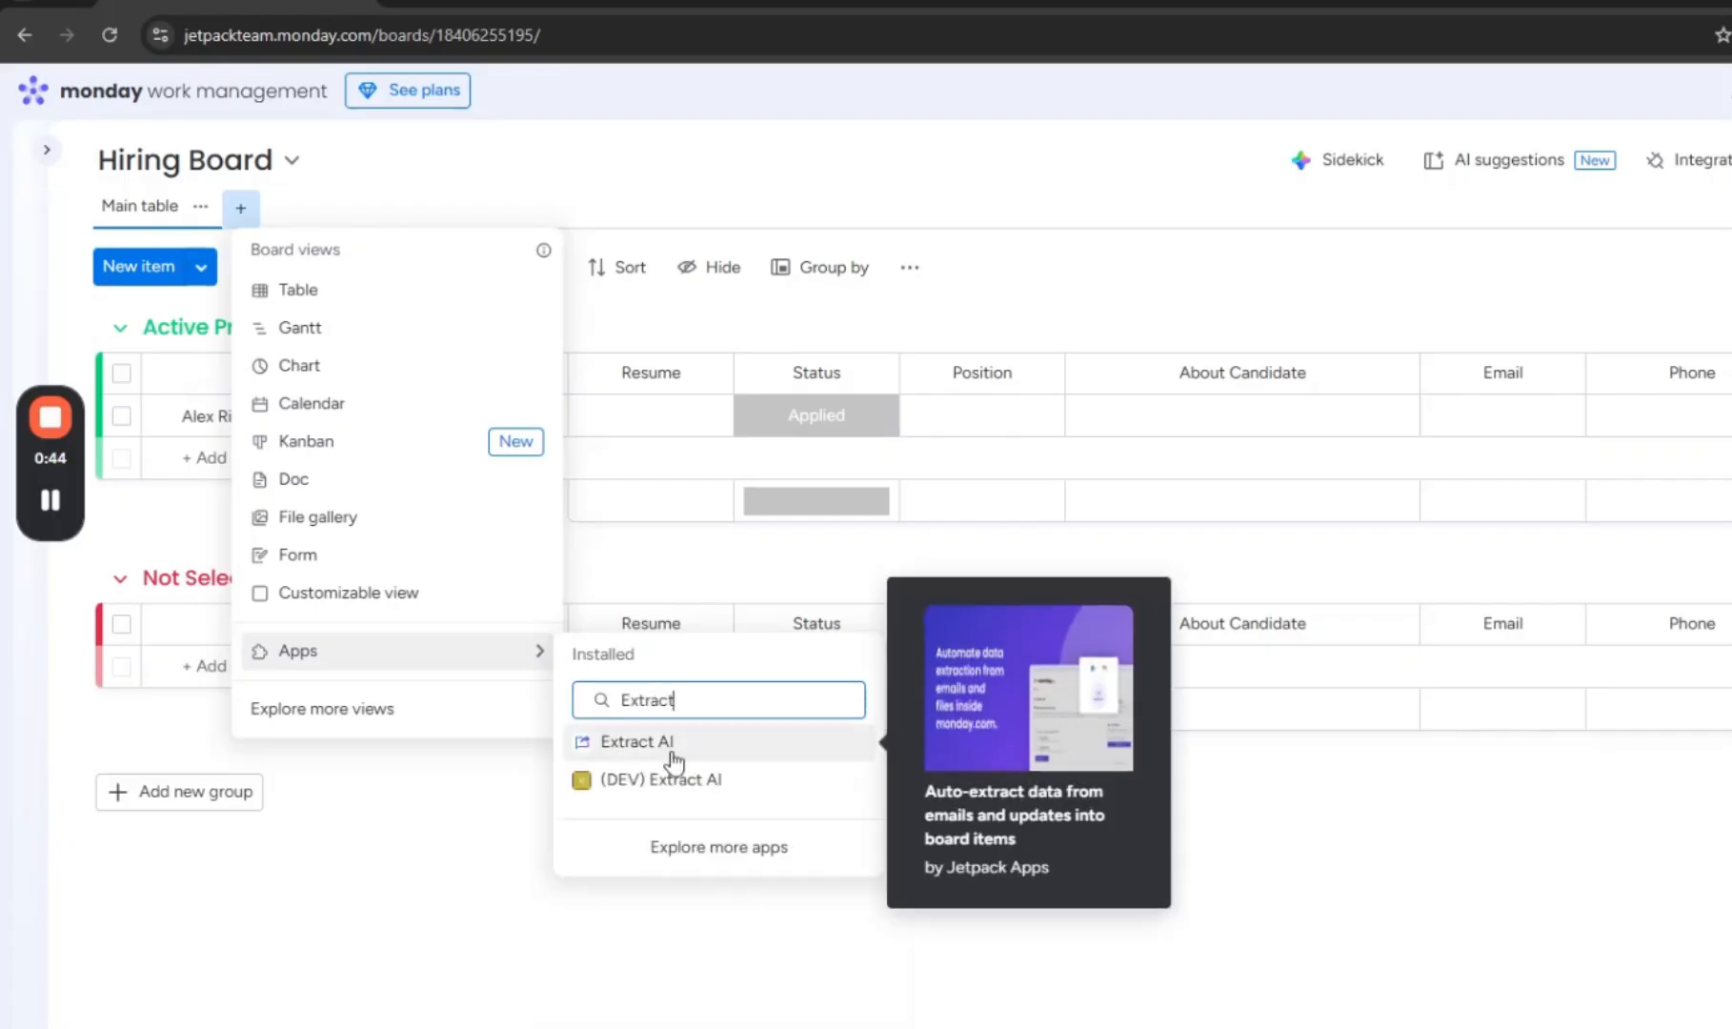
pyautogui.click(672, 757)
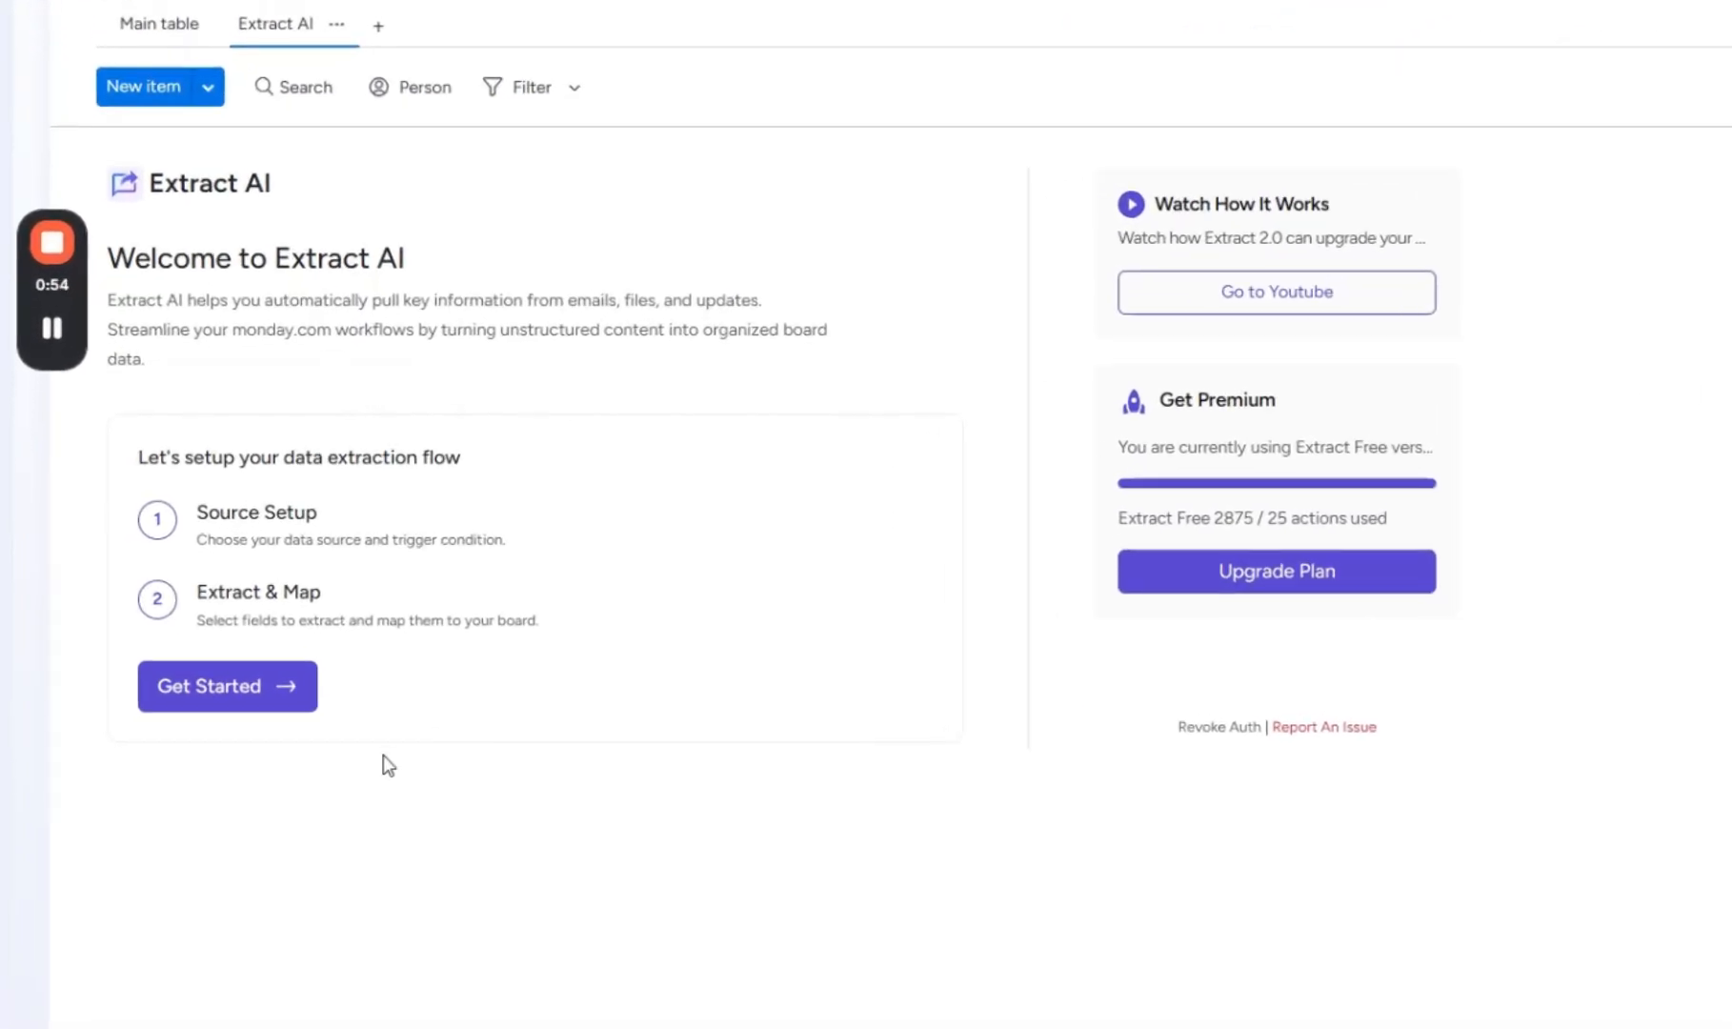
# Step: Start the data extraction setup, naming the block Resumes and choosing File Upload as its source
pyautogui.click(234, 689)
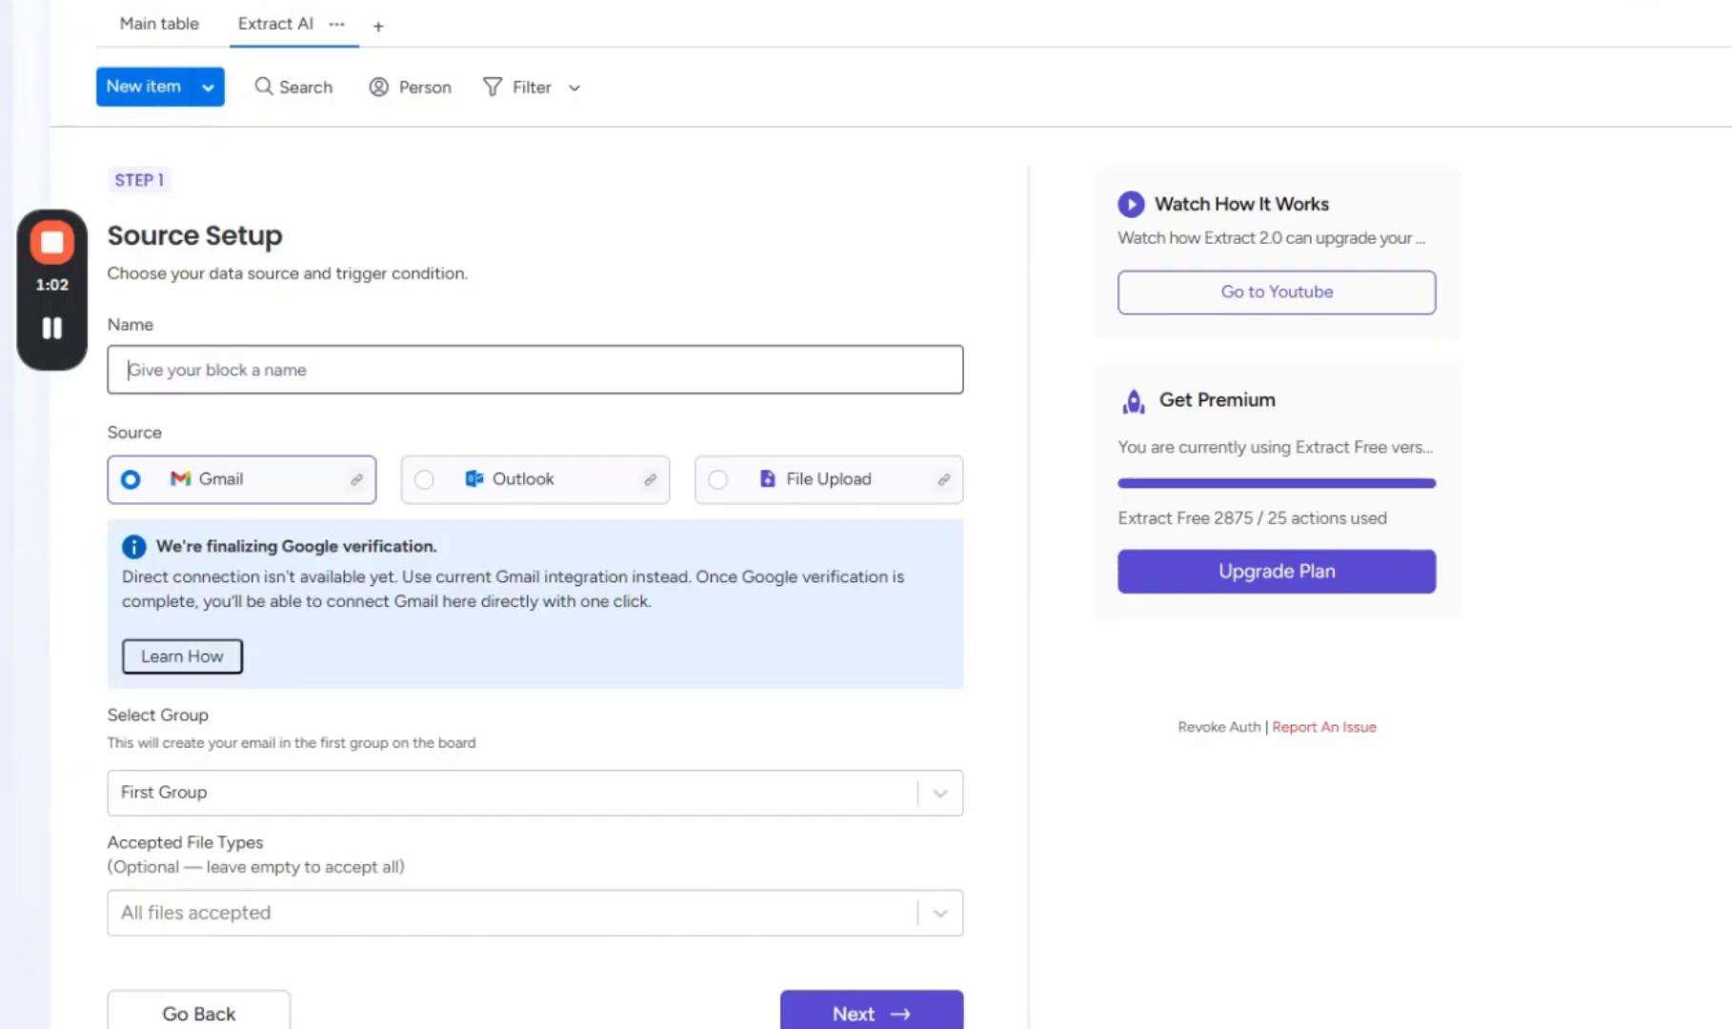
pyautogui.write('Resumes')
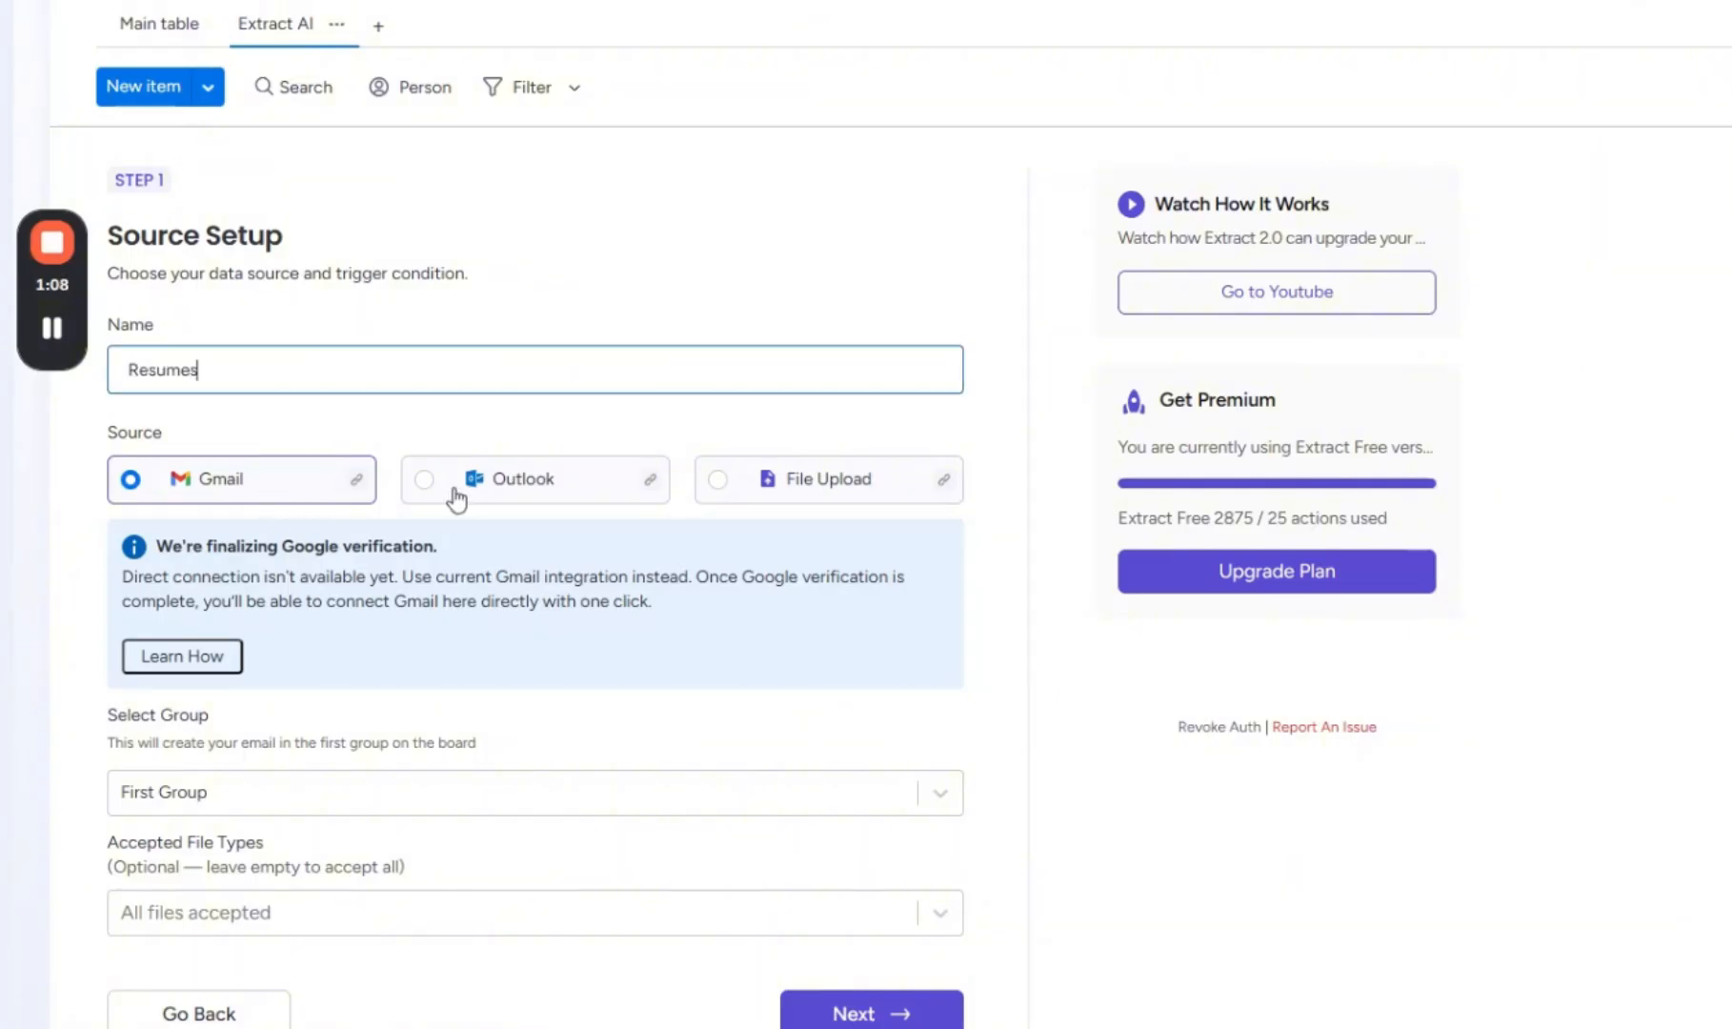
pyautogui.click(717, 481)
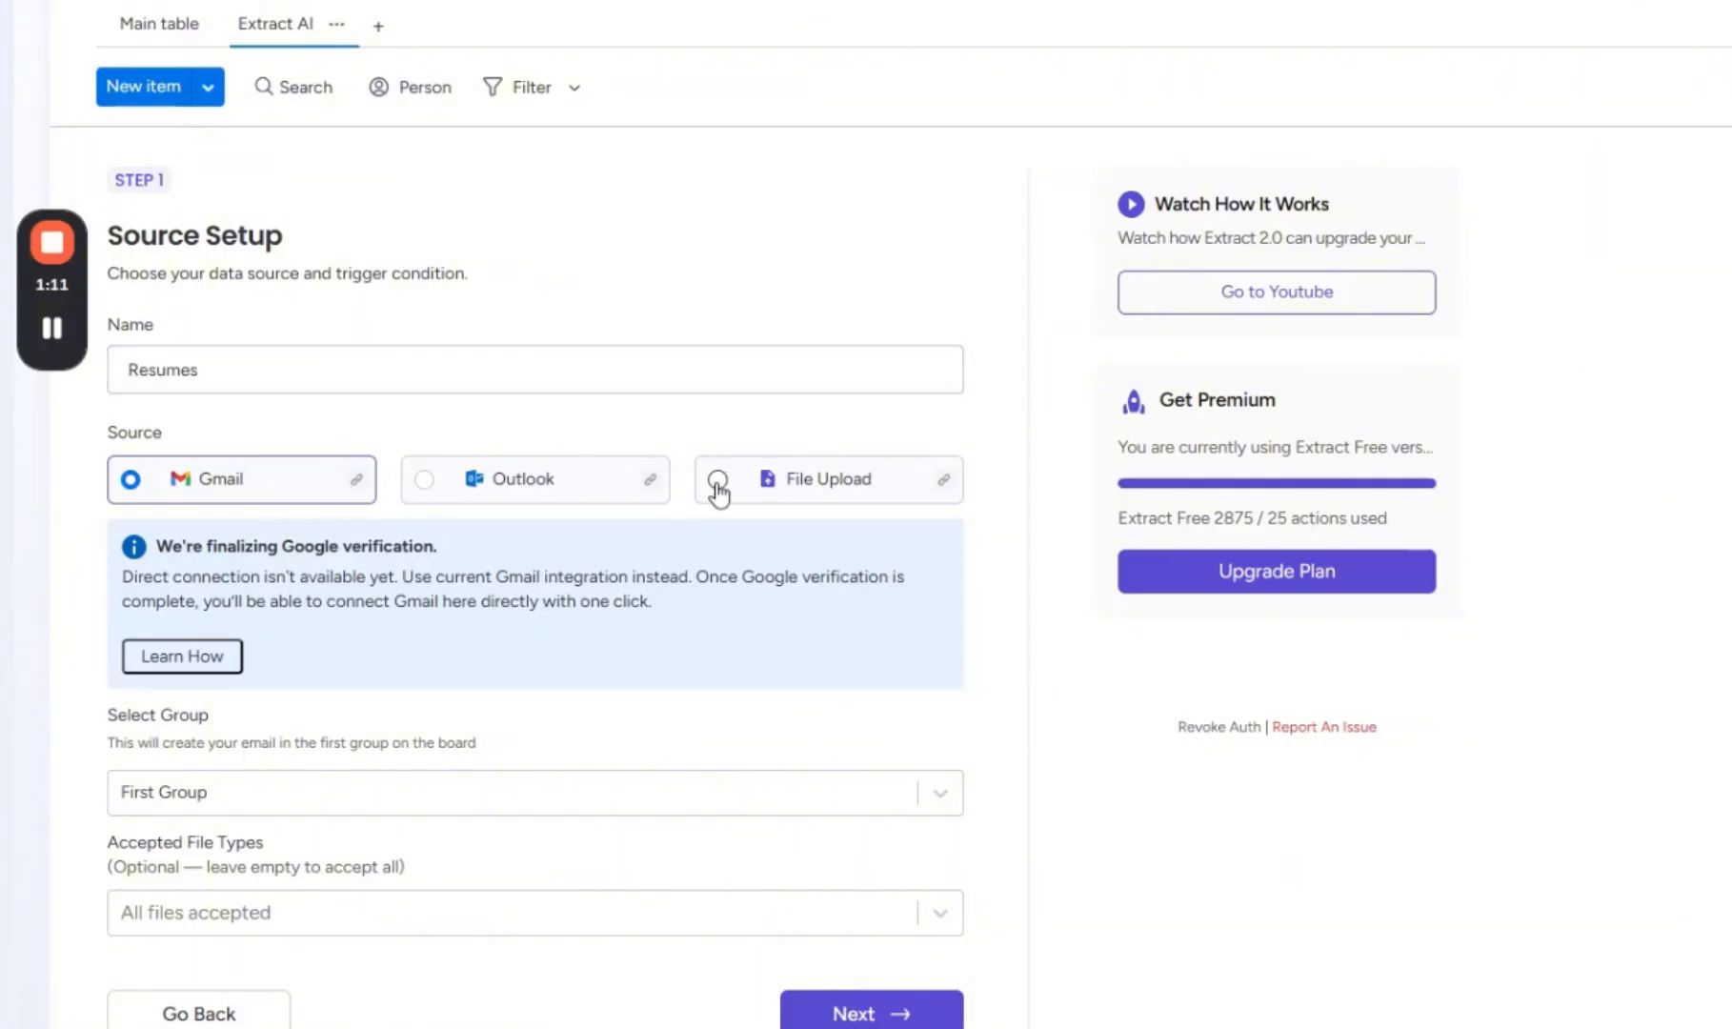
# Step: Set the source group to Active Process and extract from items rather than sub-items
pyautogui.click(437, 607)
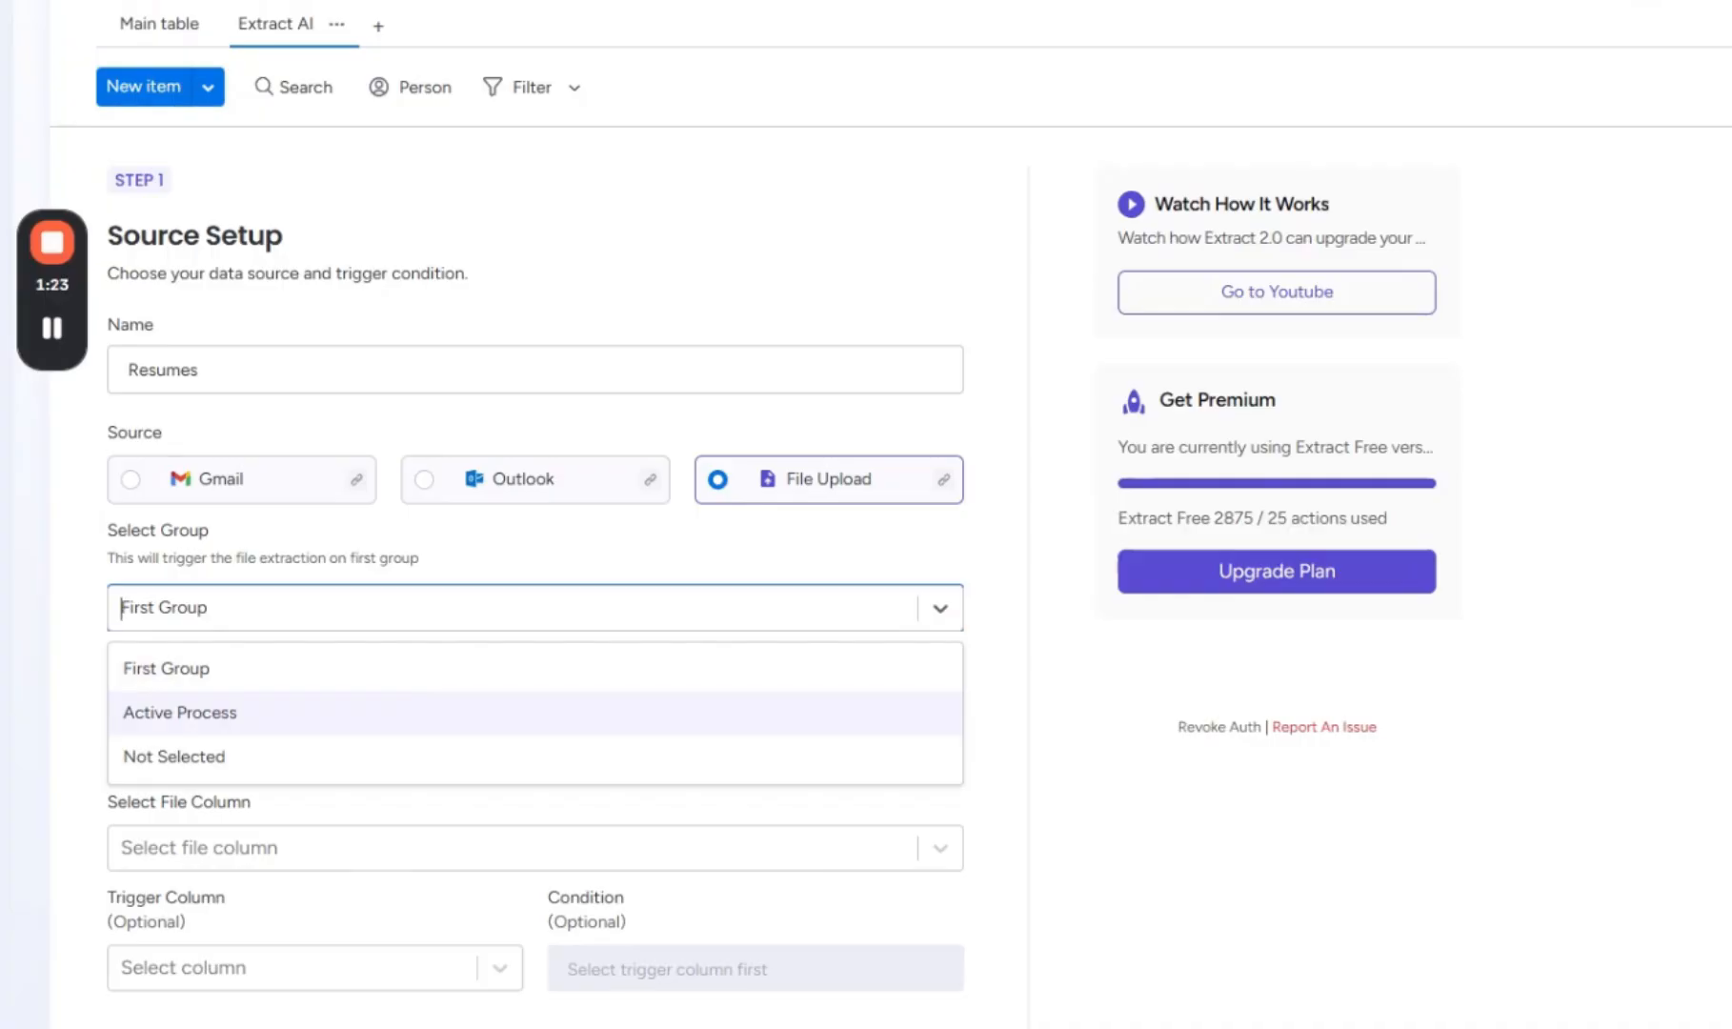
pyautogui.click(389, 714)
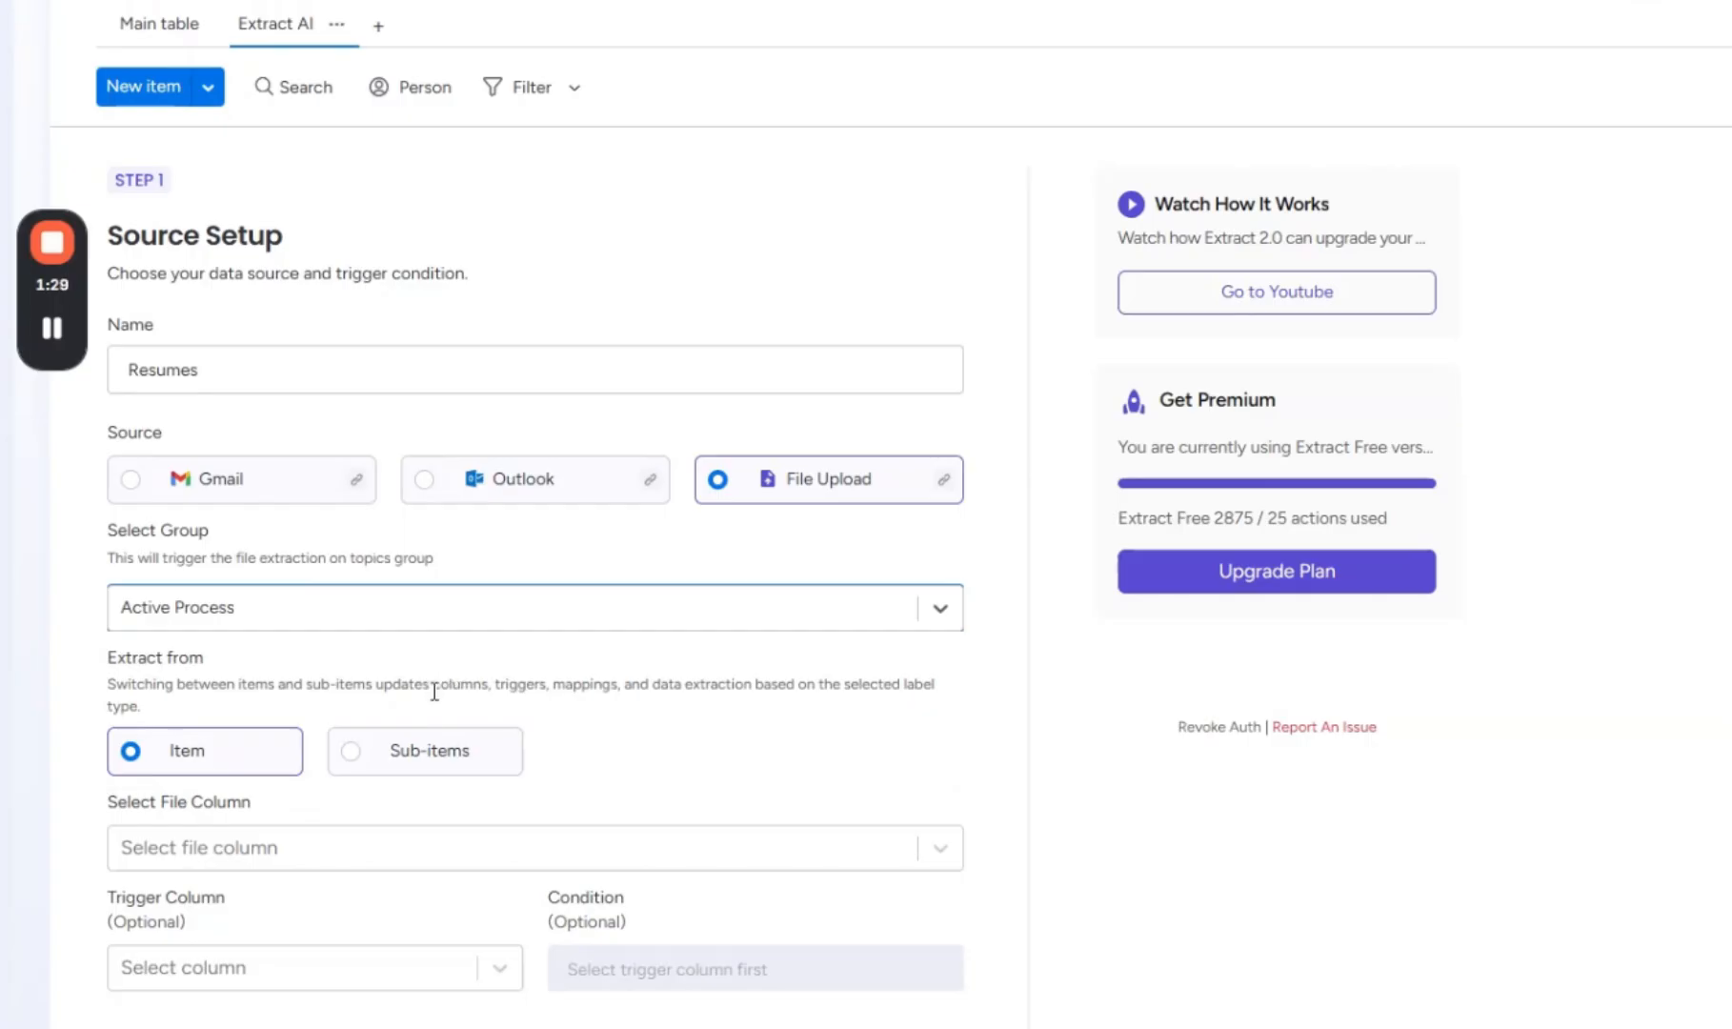
pyautogui.scroll(-1, 420, 721)
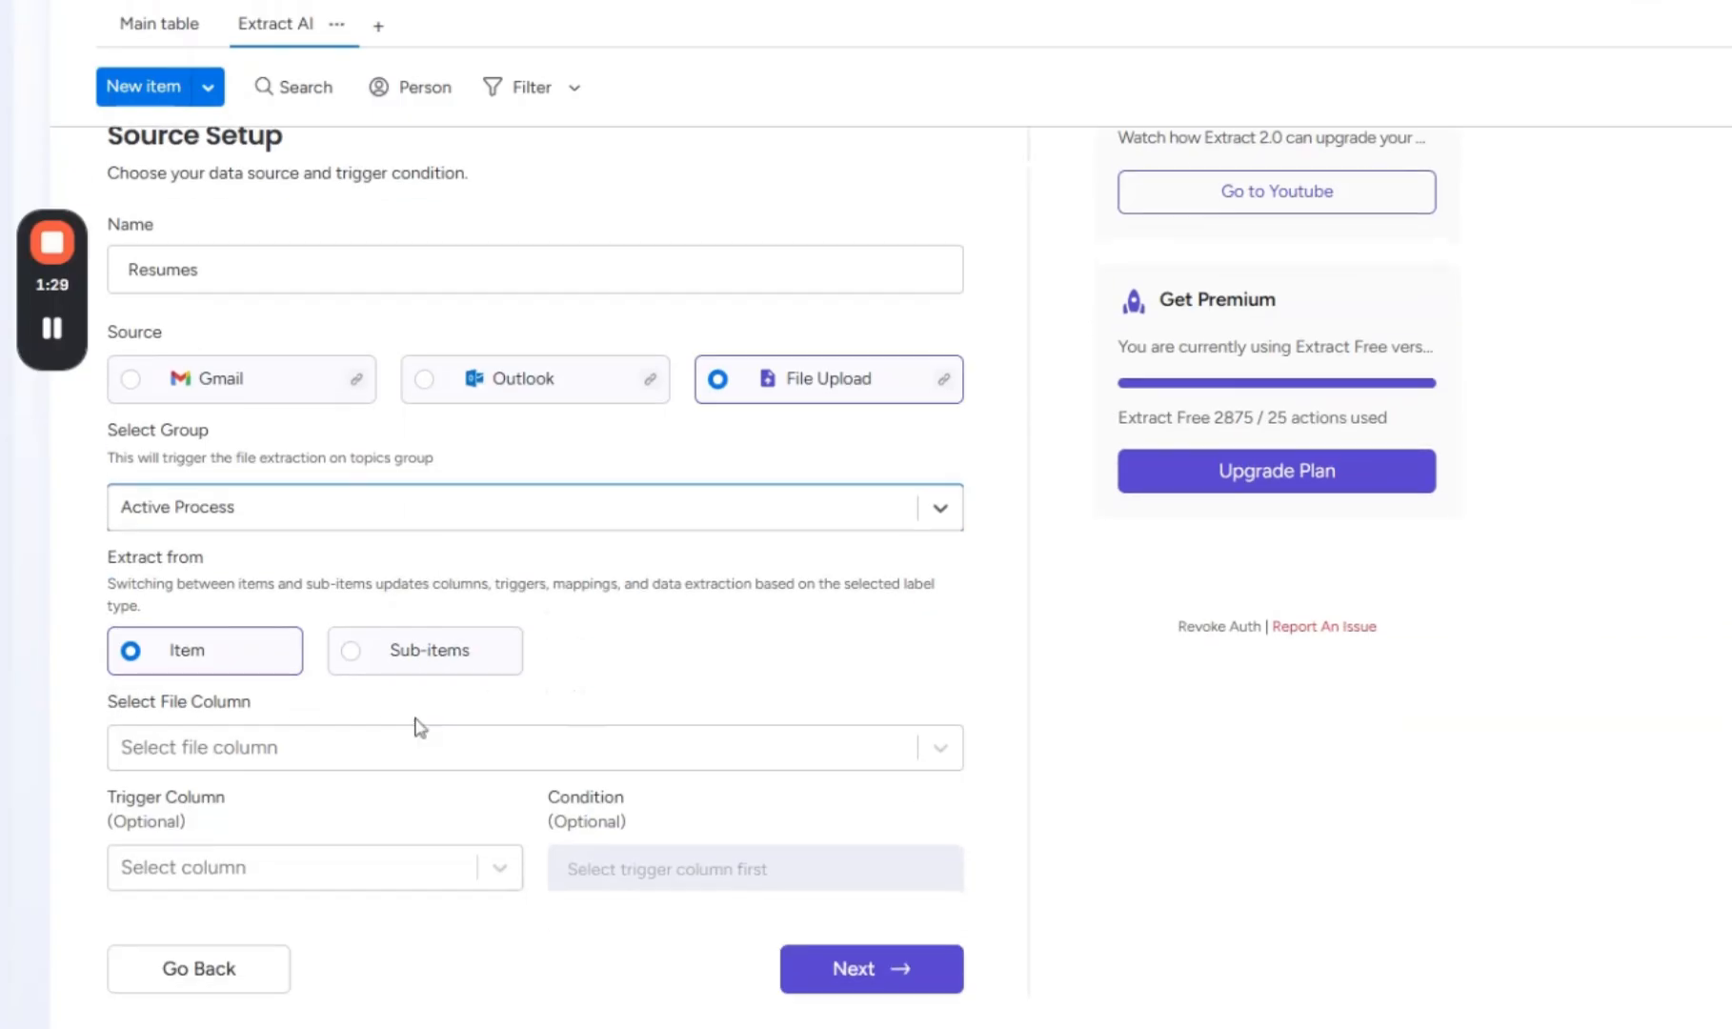
pyautogui.click(494, 671)
pyautogui.click(255, 678)
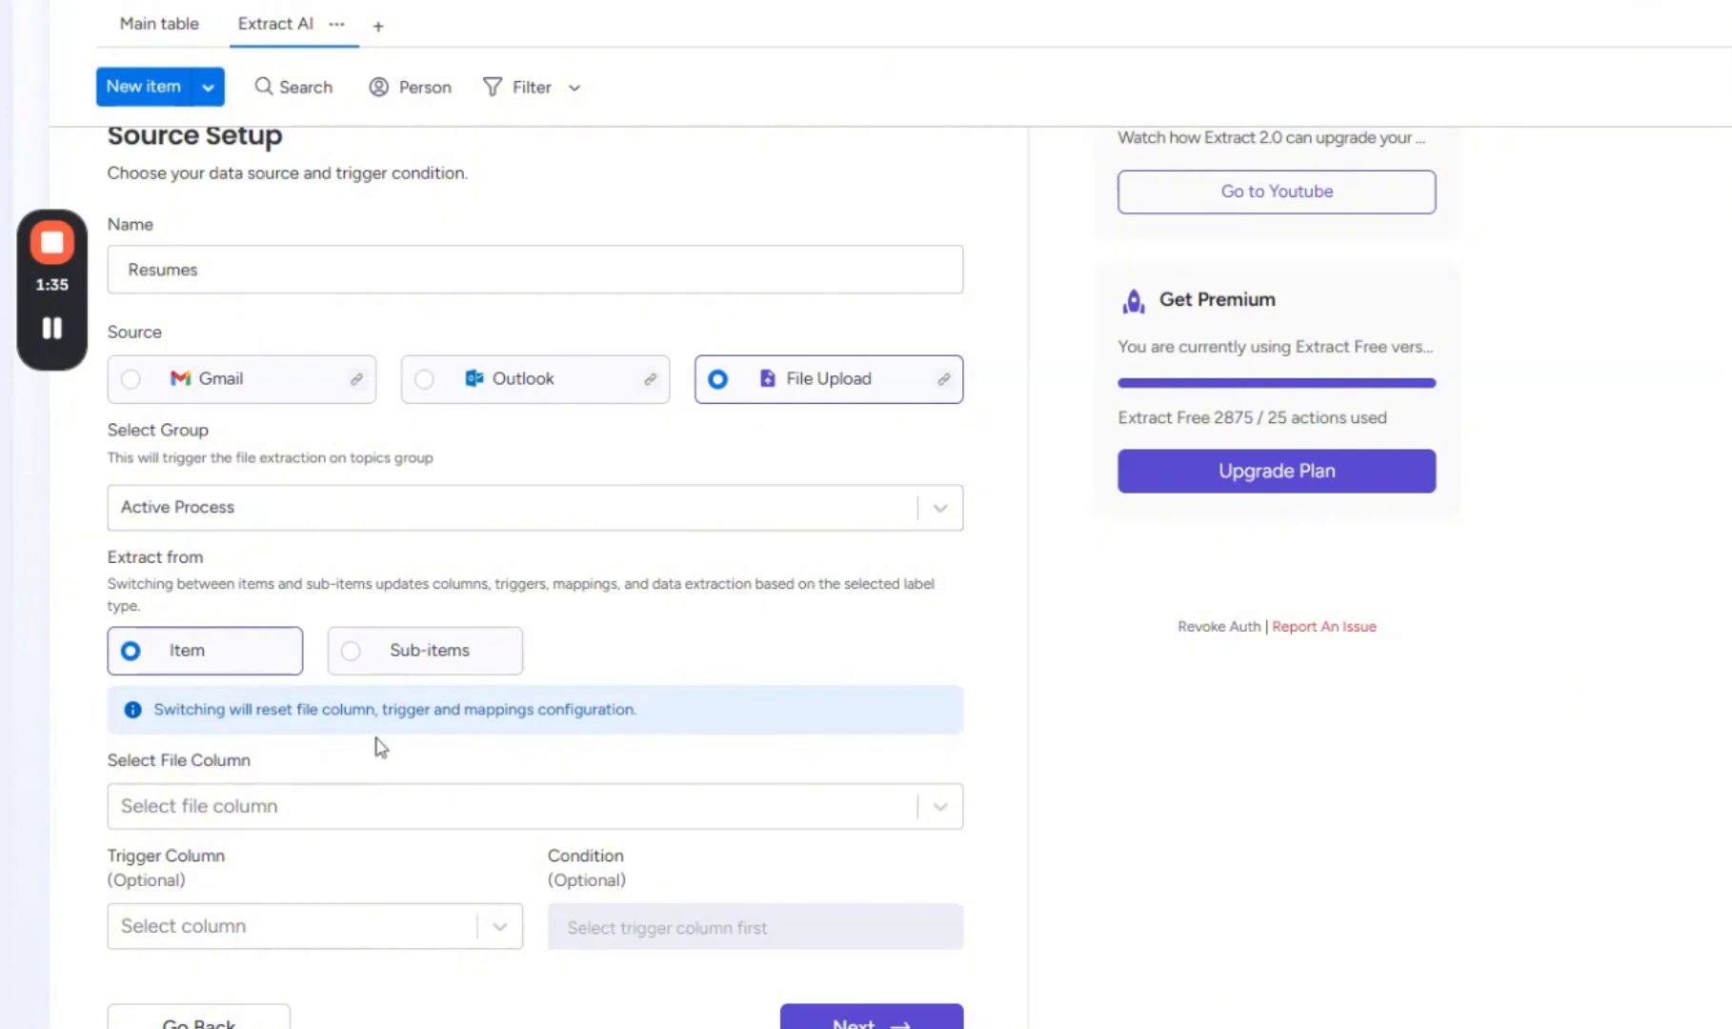
# Step: Use Resume as the file column, trigger extraction when Status is Screening, and continue to field mapping
pyautogui.click(290, 812)
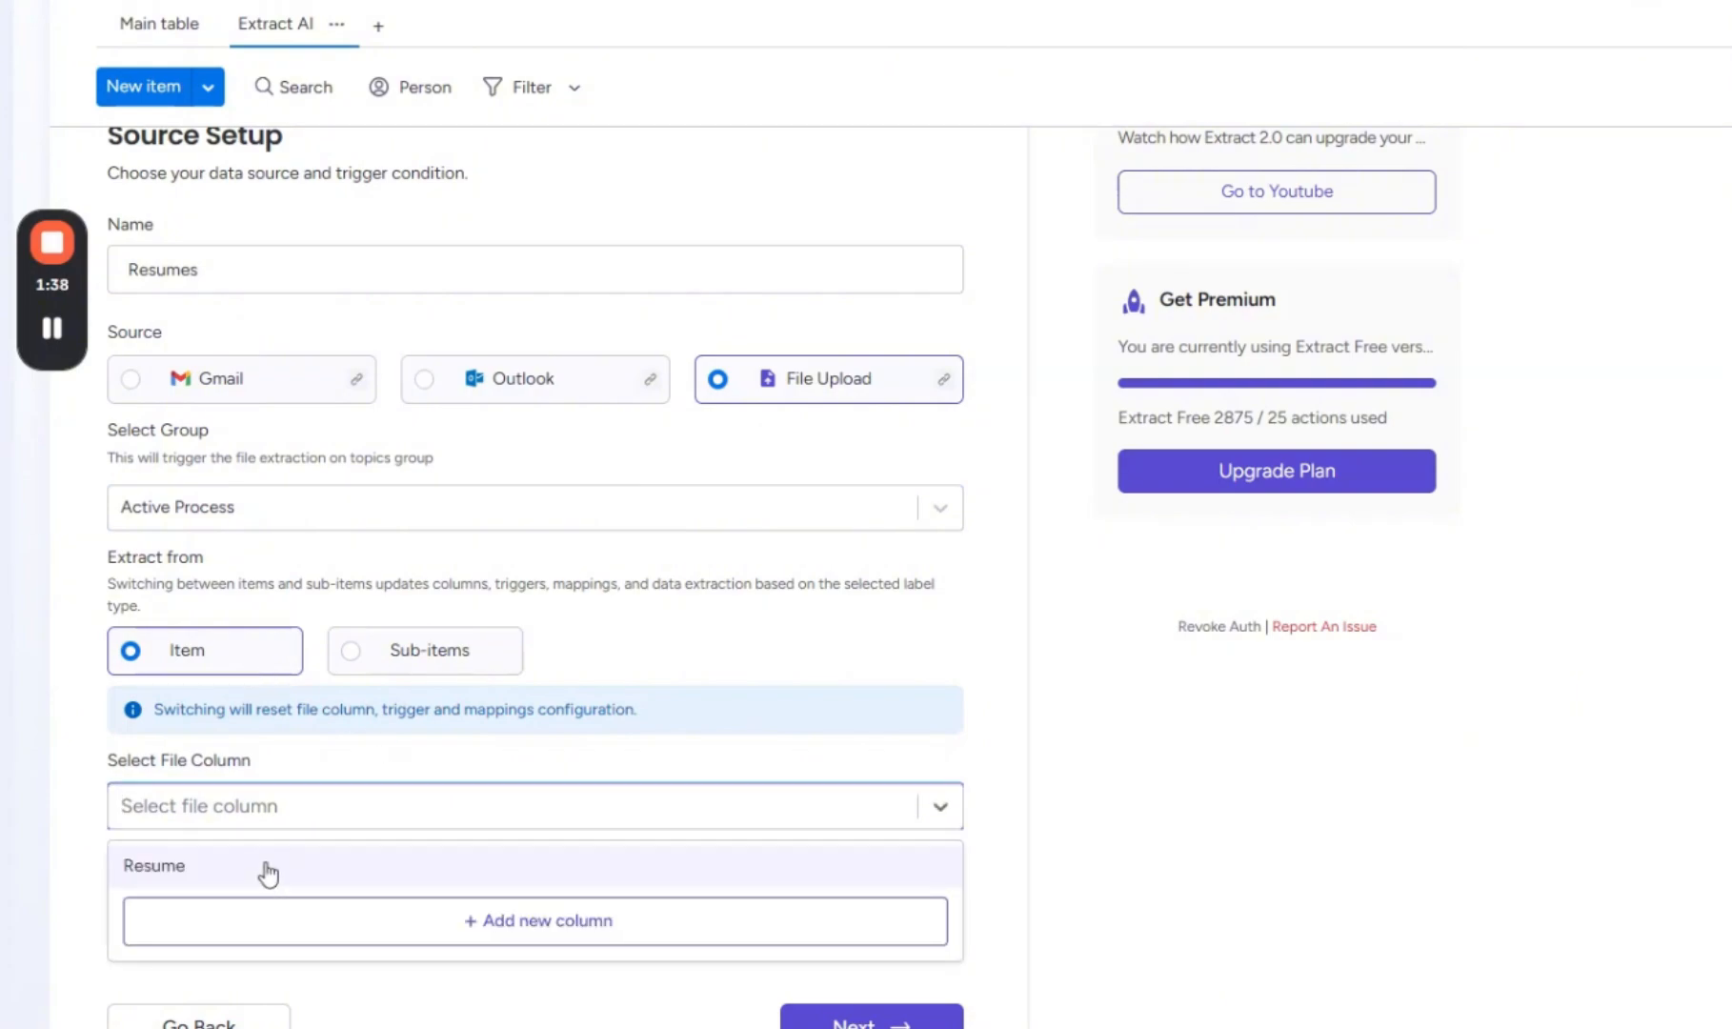
pyautogui.click(266, 874)
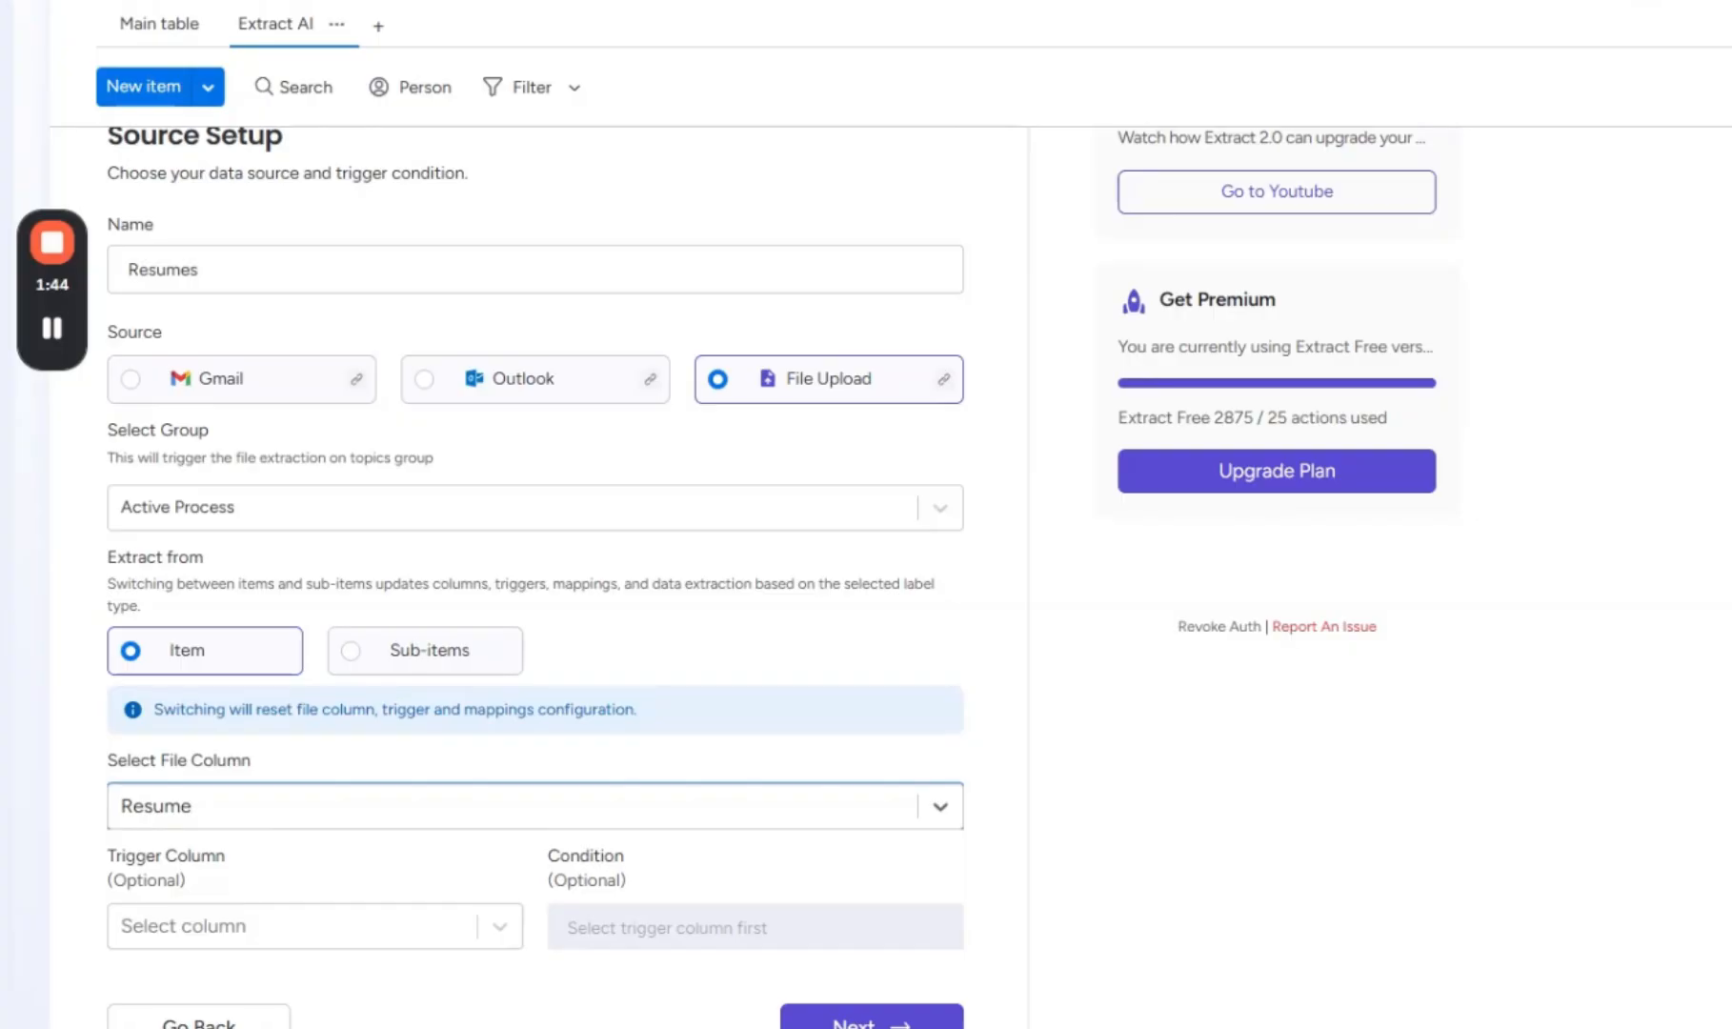
pyautogui.click(290, 926)
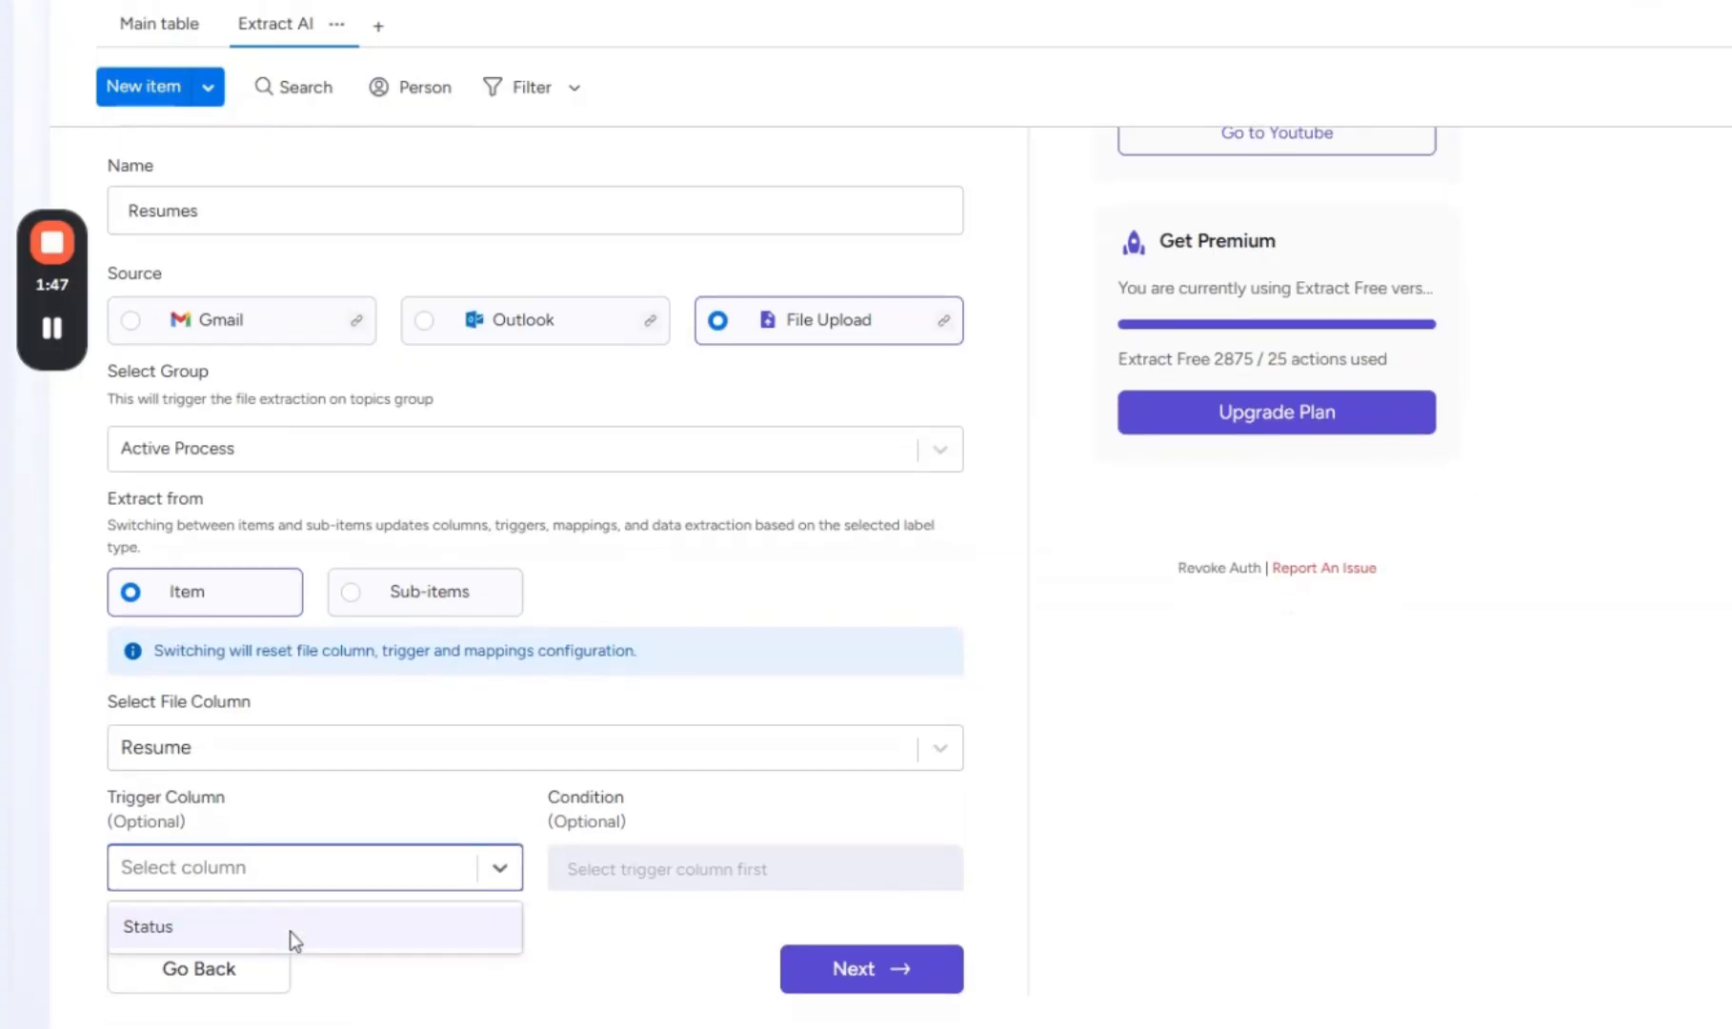
pyautogui.click(282, 930)
pyautogui.click(607, 867)
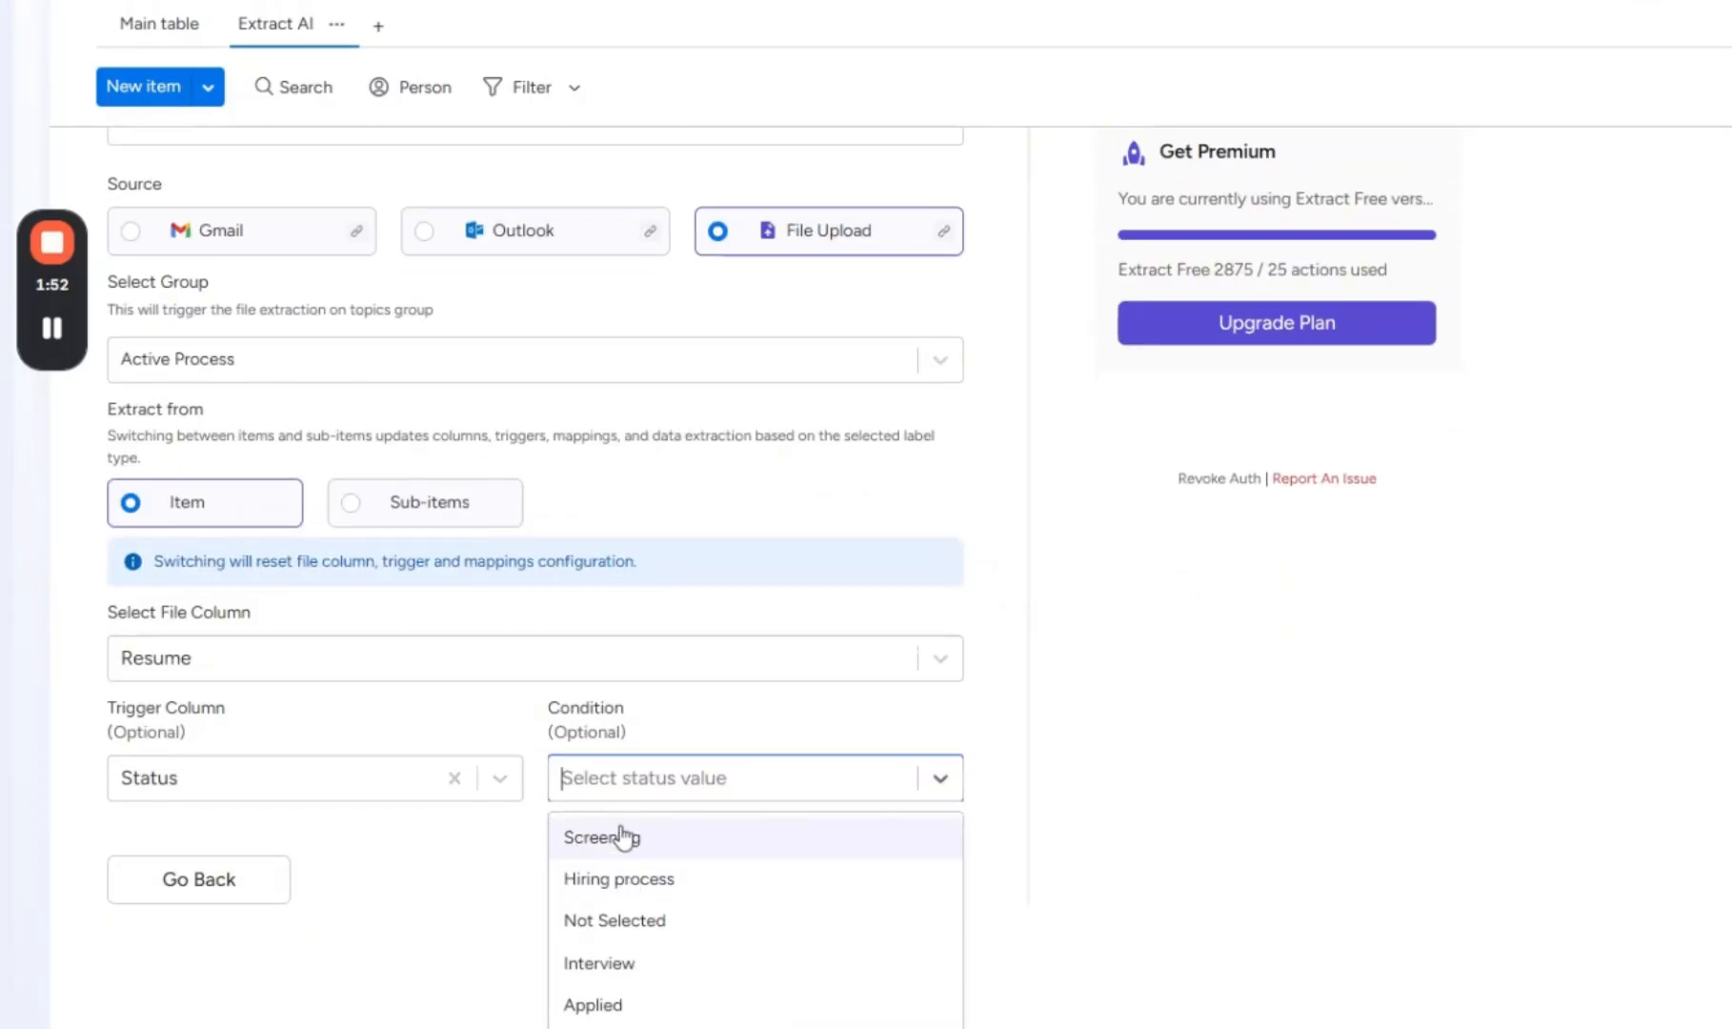
pyautogui.click(646, 856)
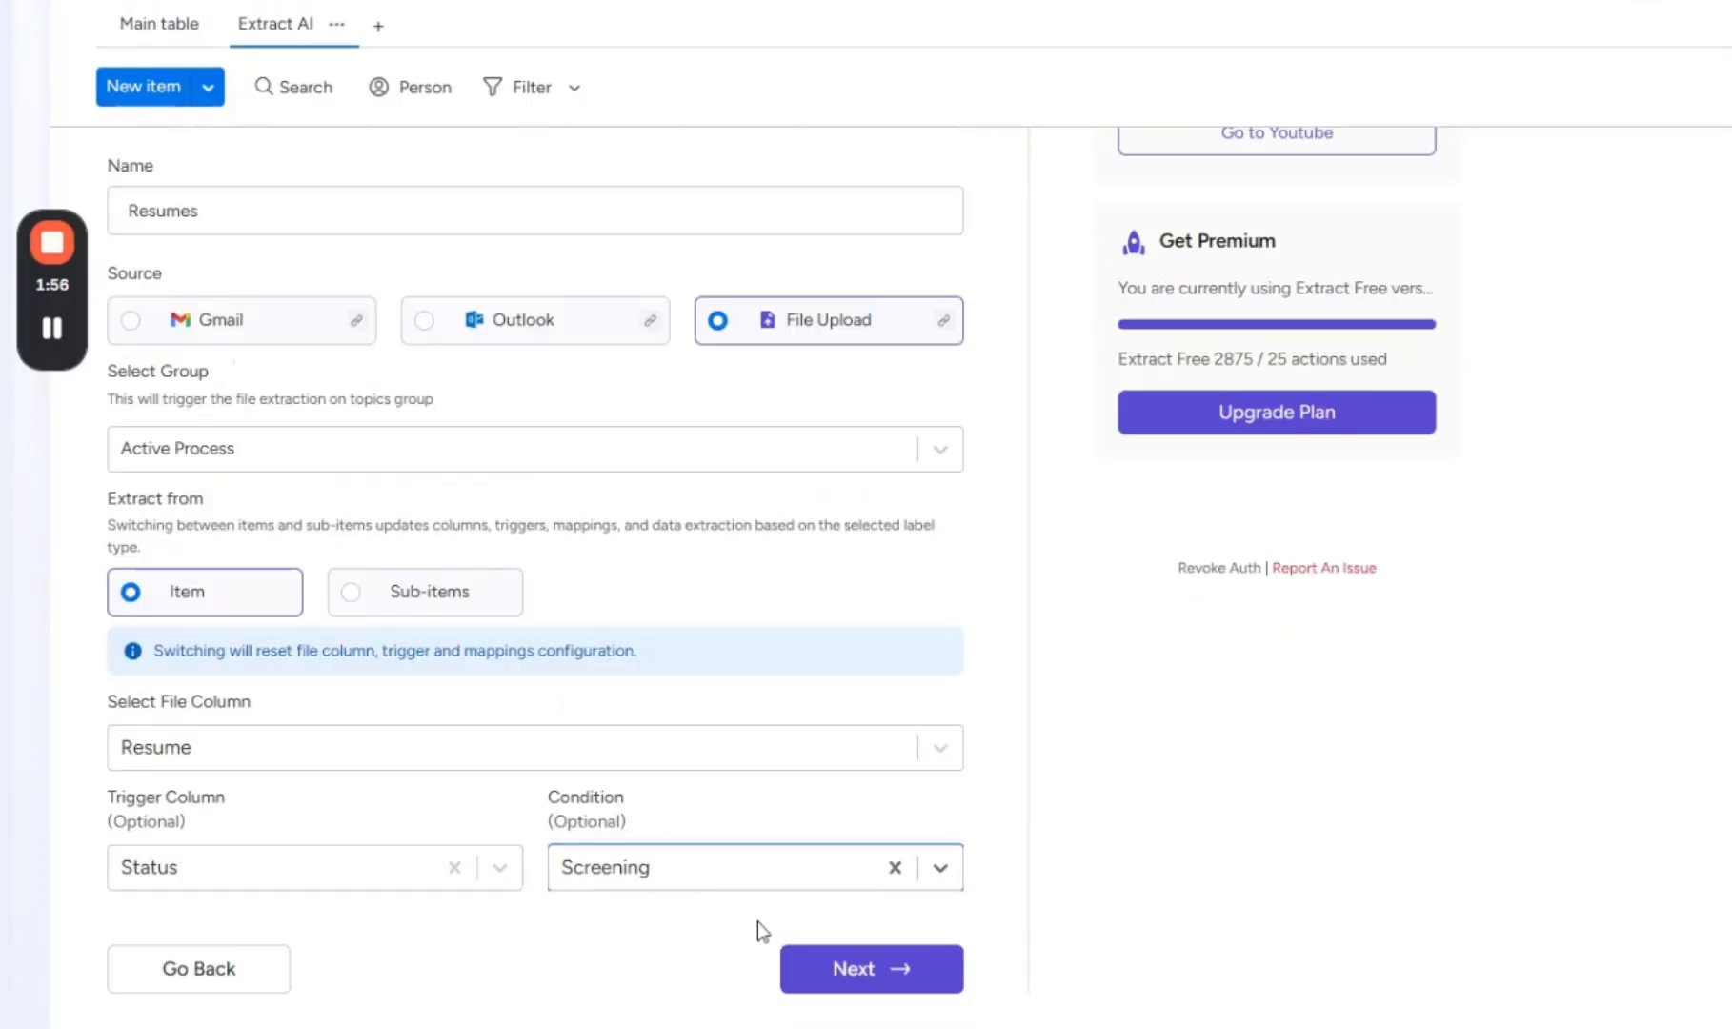
pyautogui.click(874, 969)
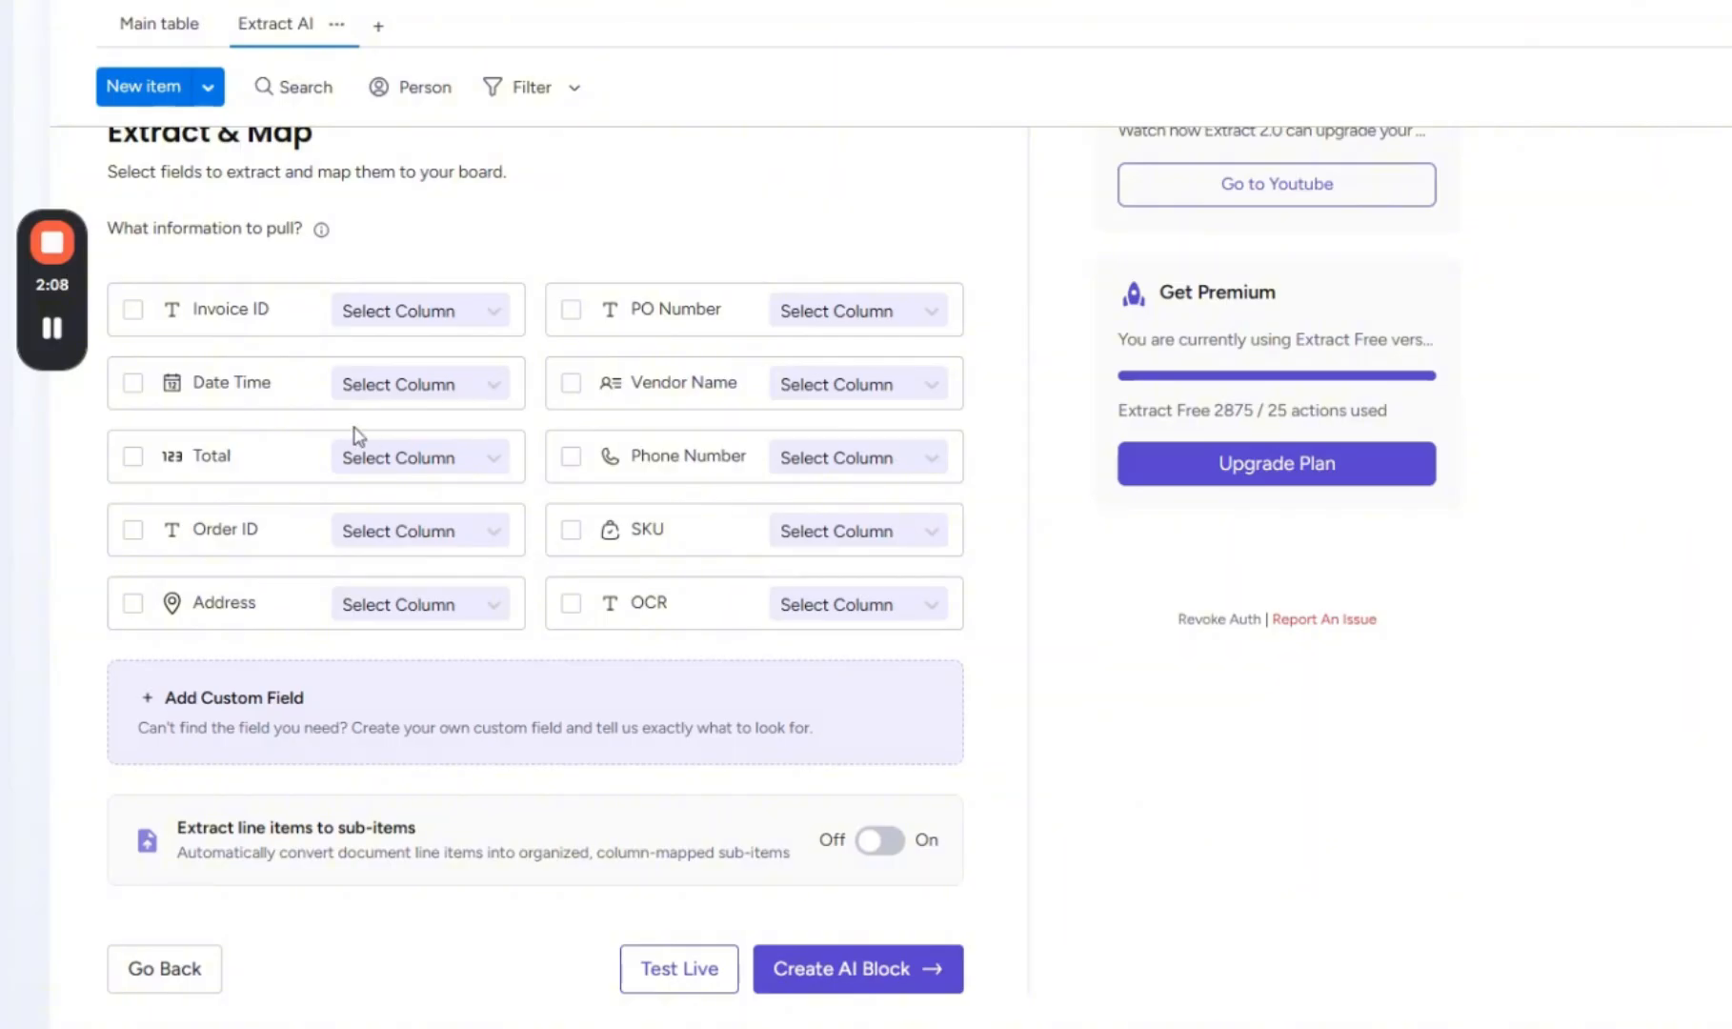
# Step: Include the Phone Number field in the extraction and map it to the Phone column
pyautogui.click(570, 457)
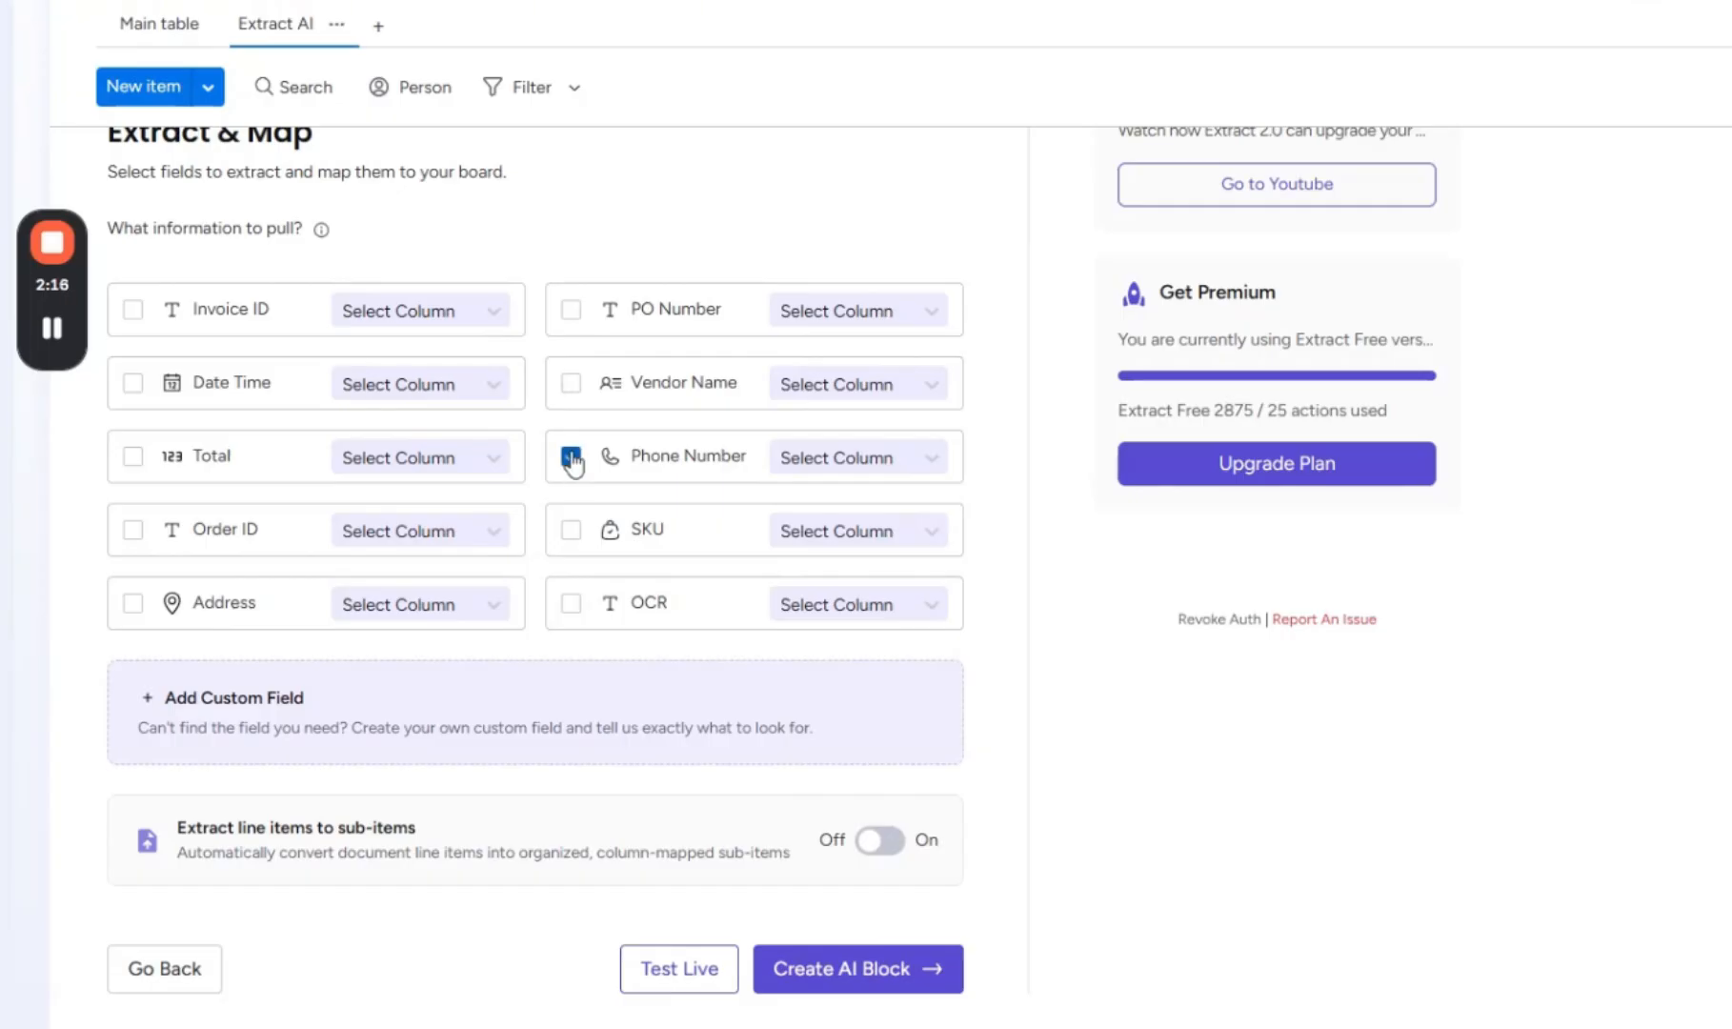
pyautogui.click(815, 461)
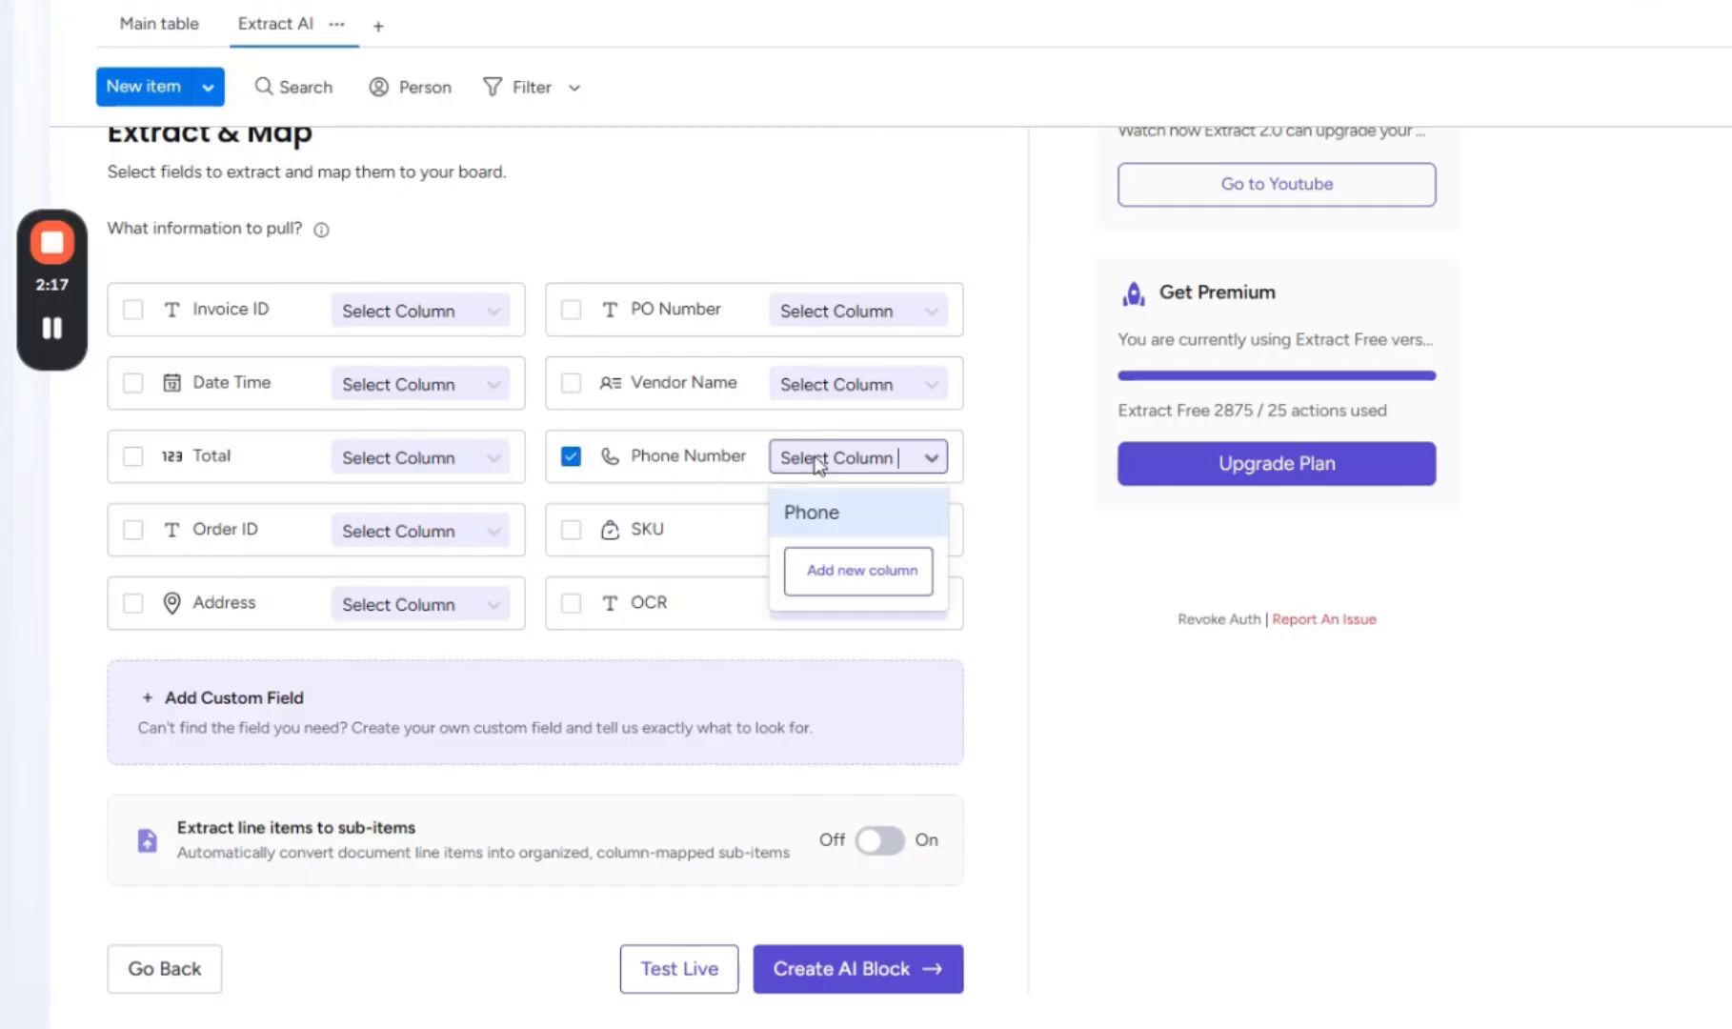
pyautogui.click(822, 516)
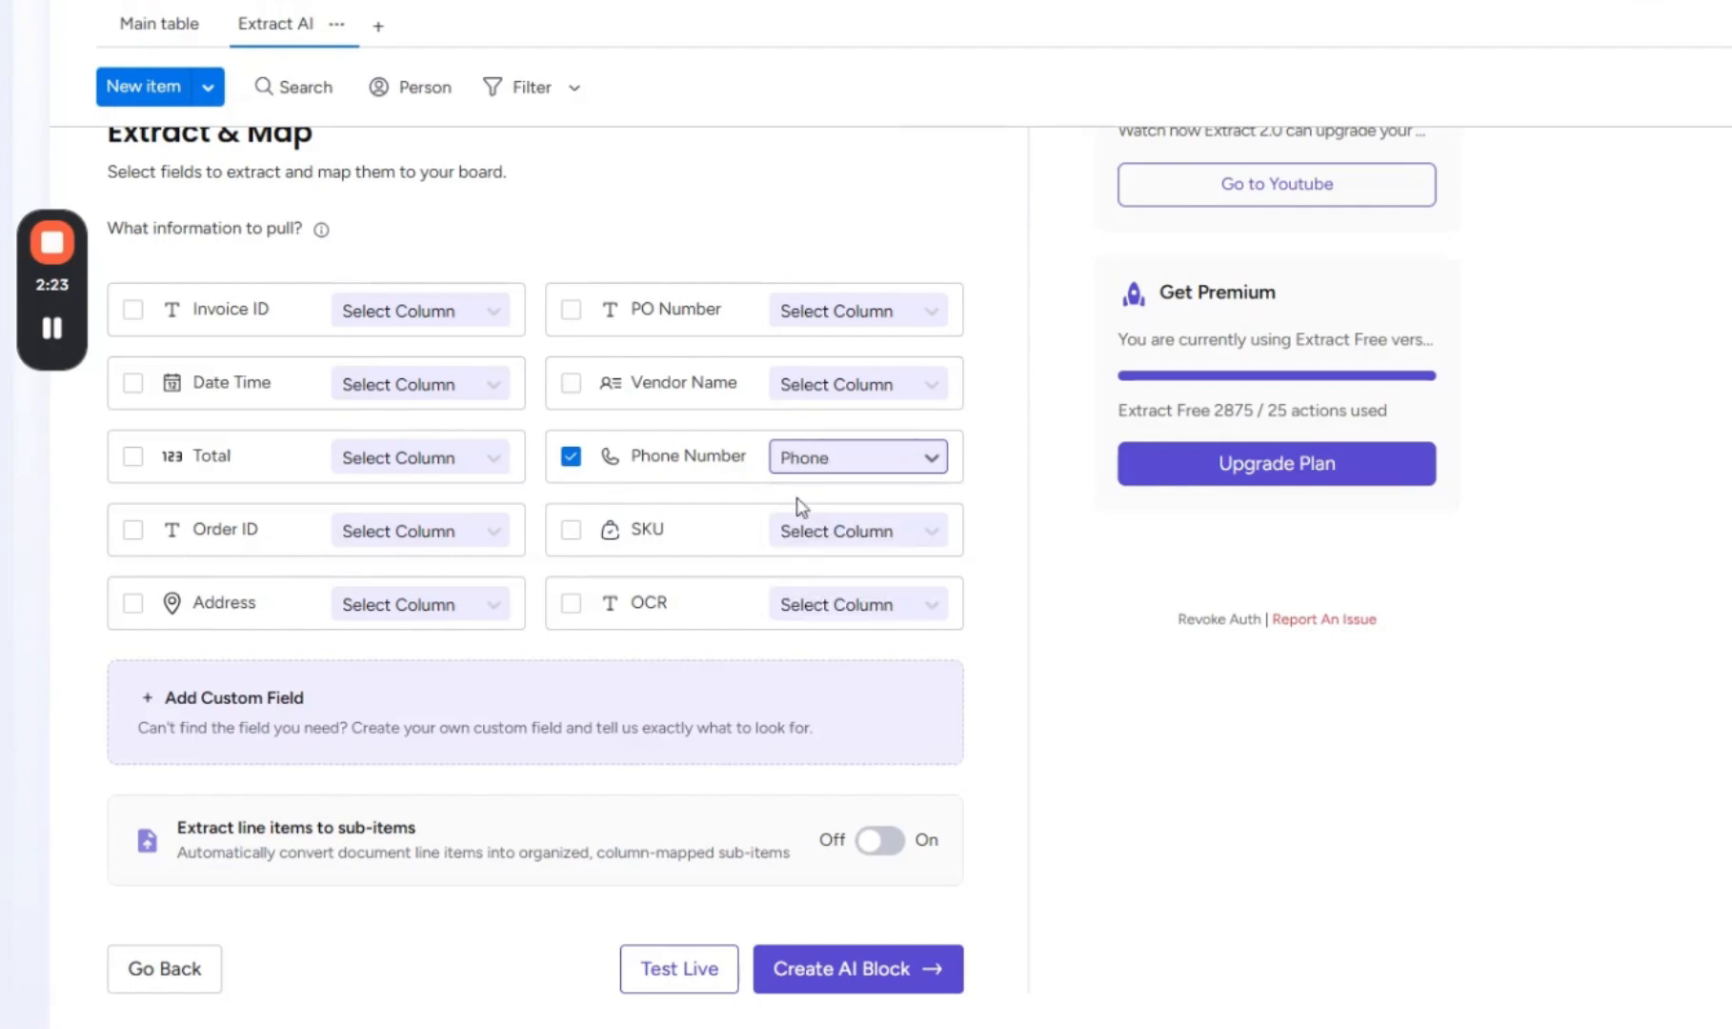
# Step: Add a custom field About mapped to About Candidate, with the description "Extract about me information of the candidate"
pyautogui.click(430, 722)
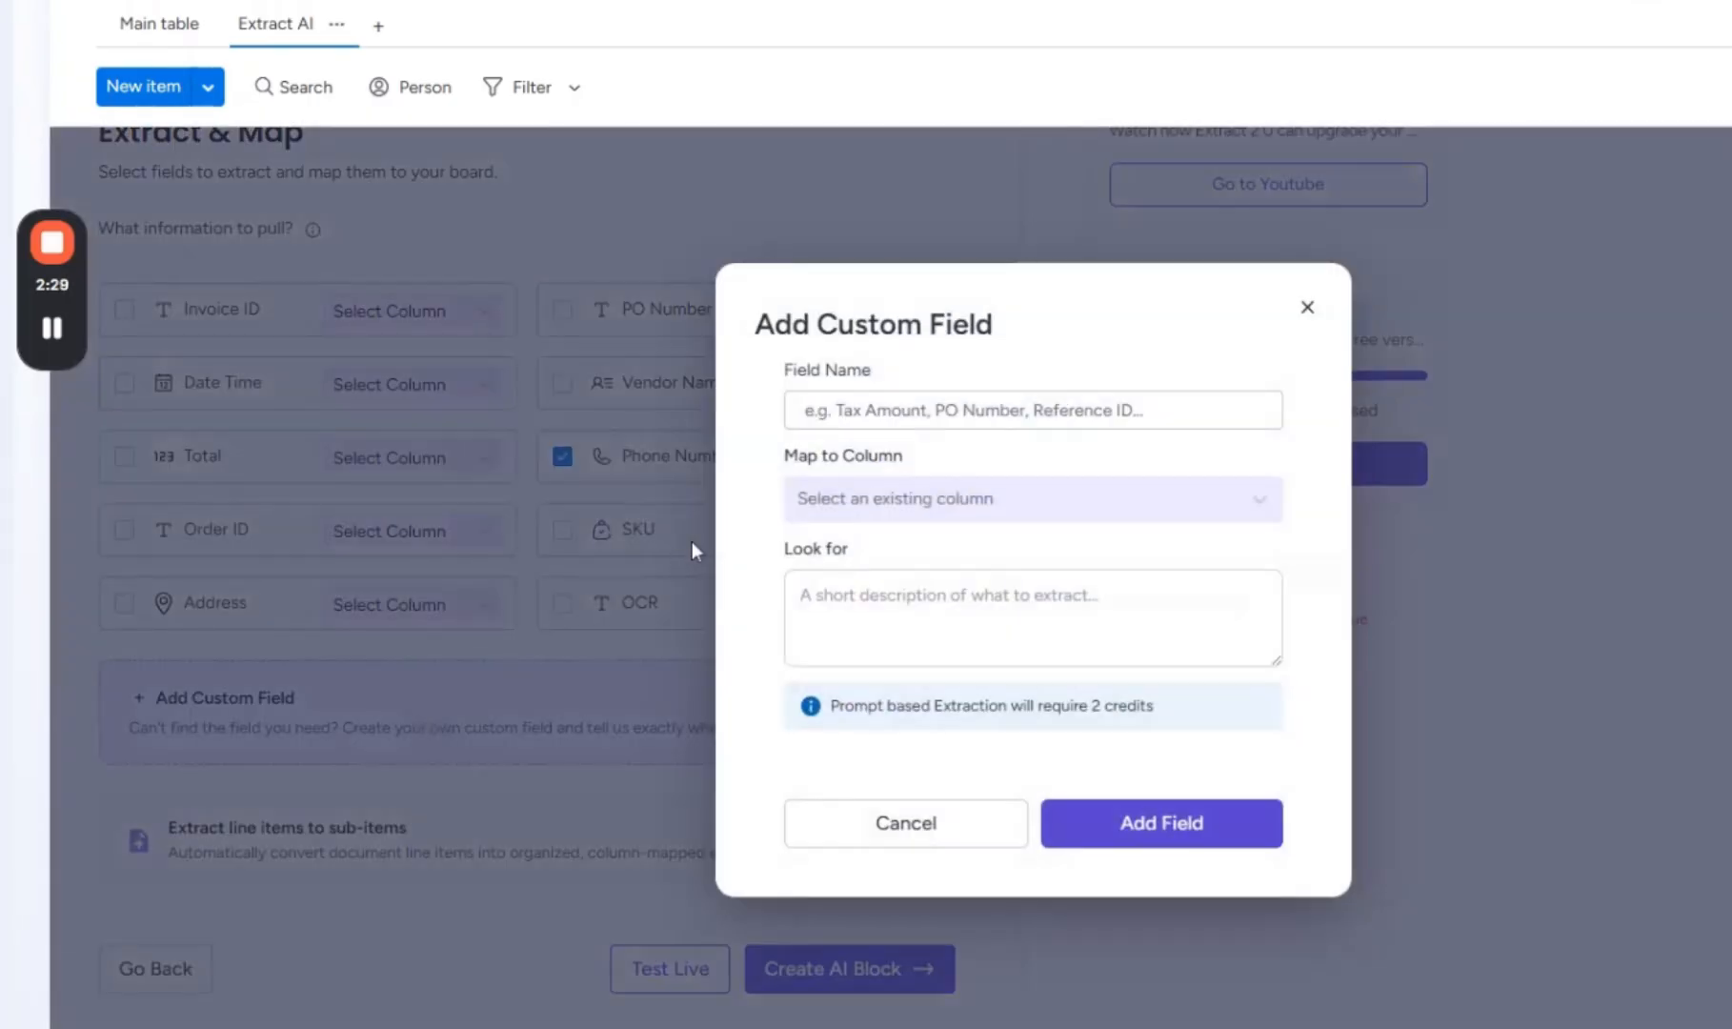
pyautogui.click(864, 410)
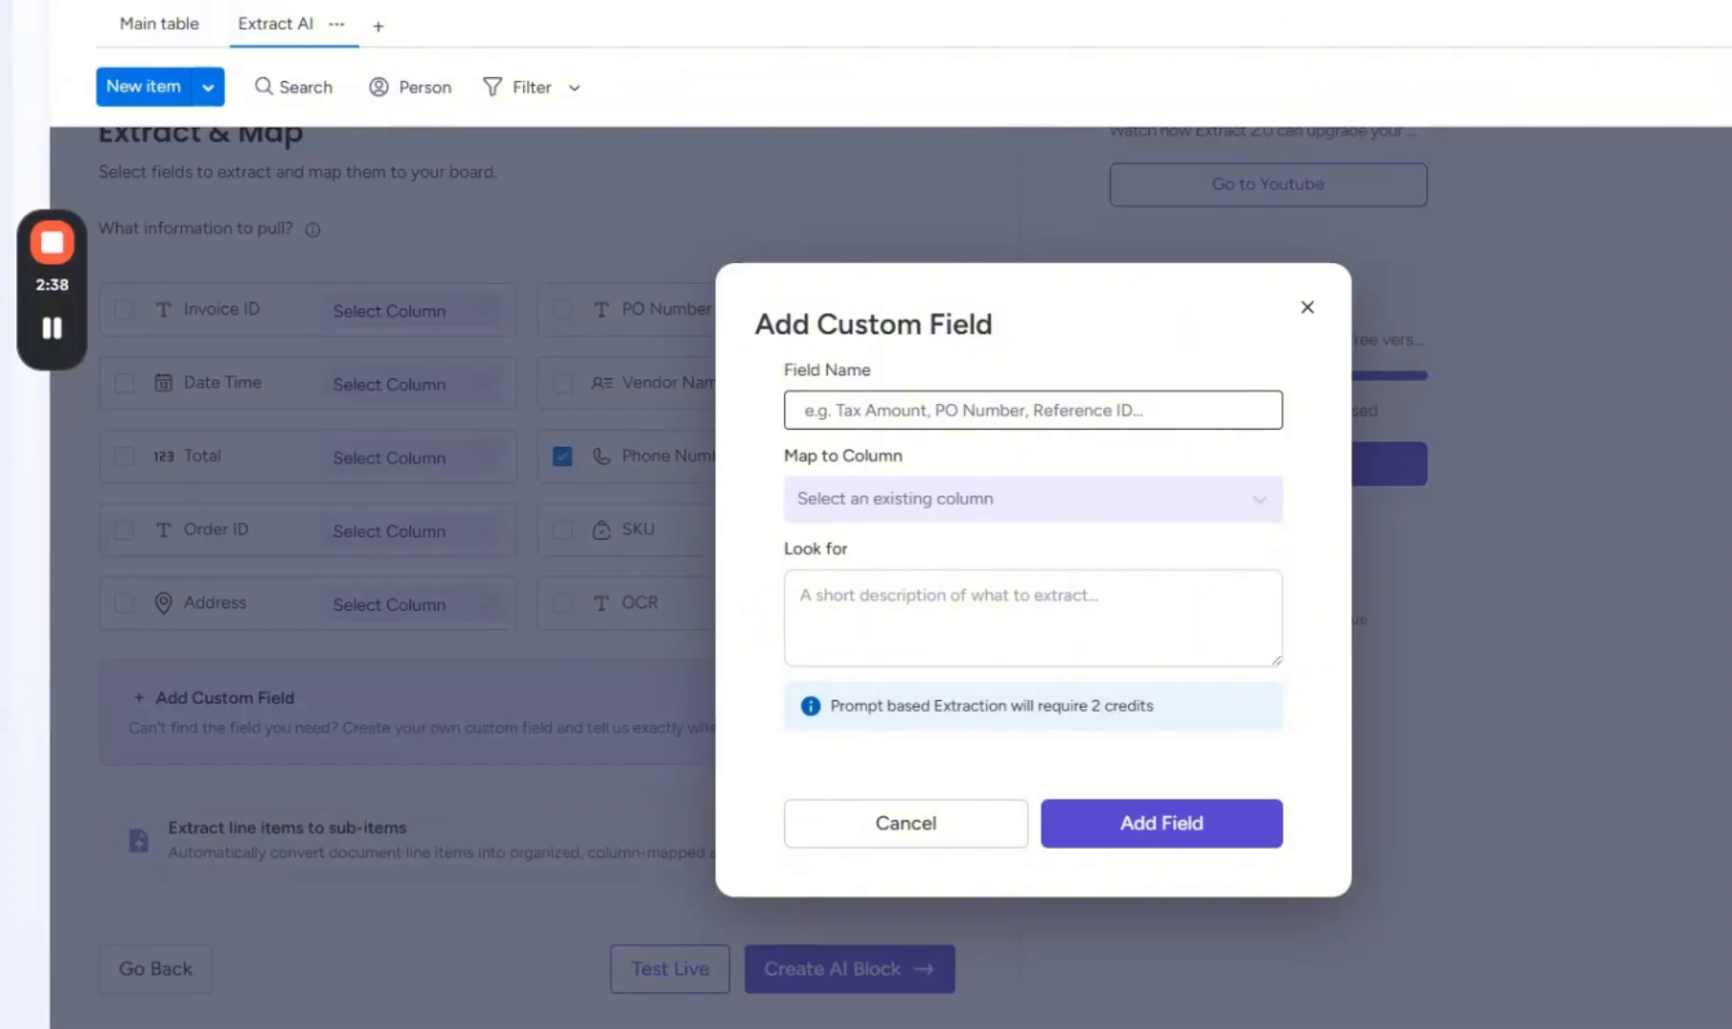
pyautogui.write('About')
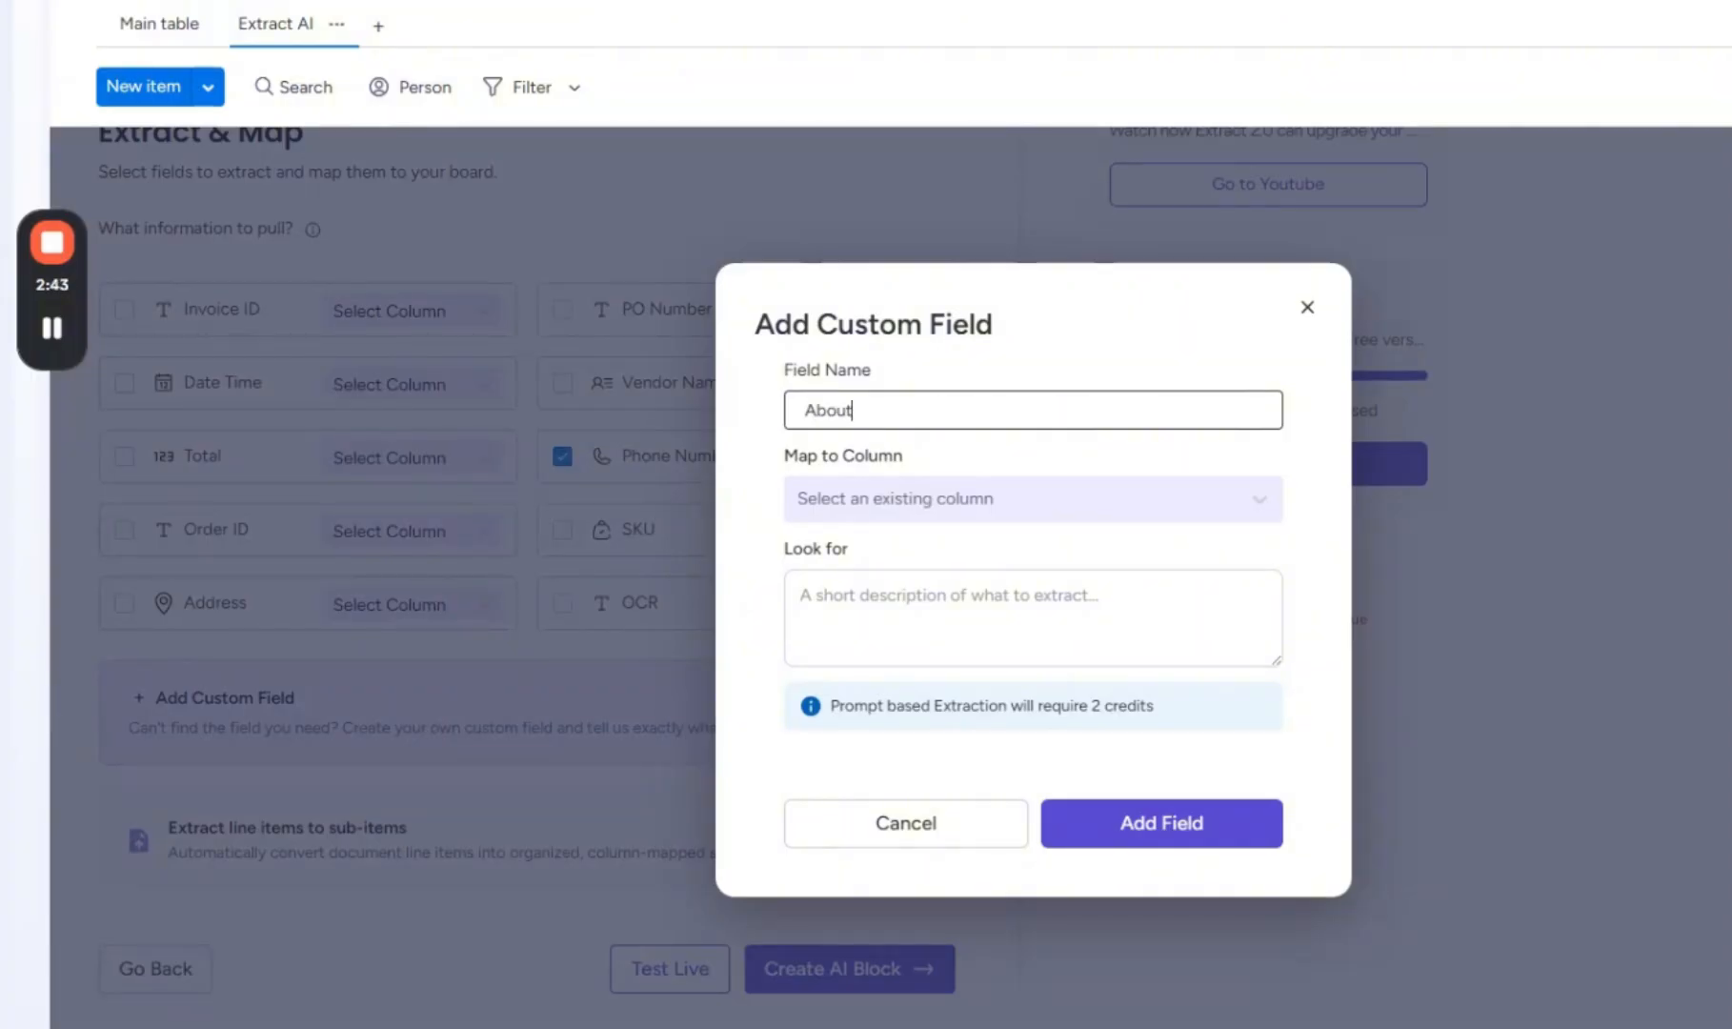
pyautogui.click(922, 504)
pyautogui.click(895, 604)
pyautogui.click(894, 598)
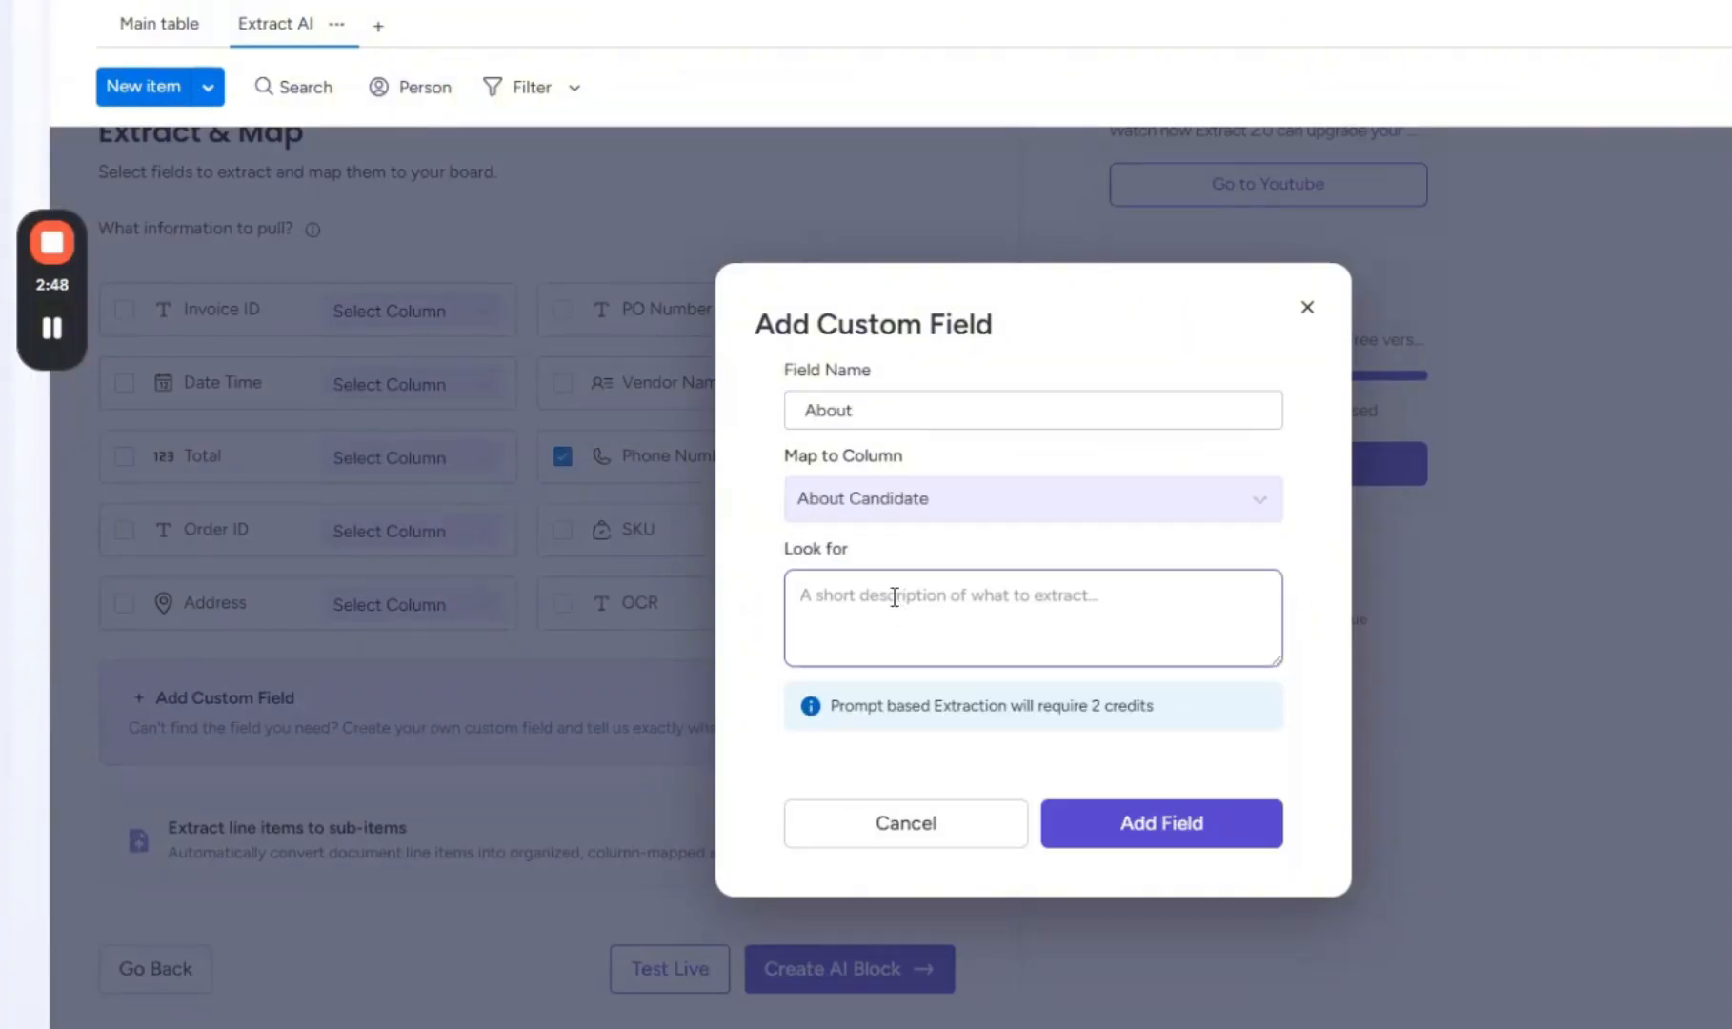
pyautogui.write('Extract about me information of the candidate')
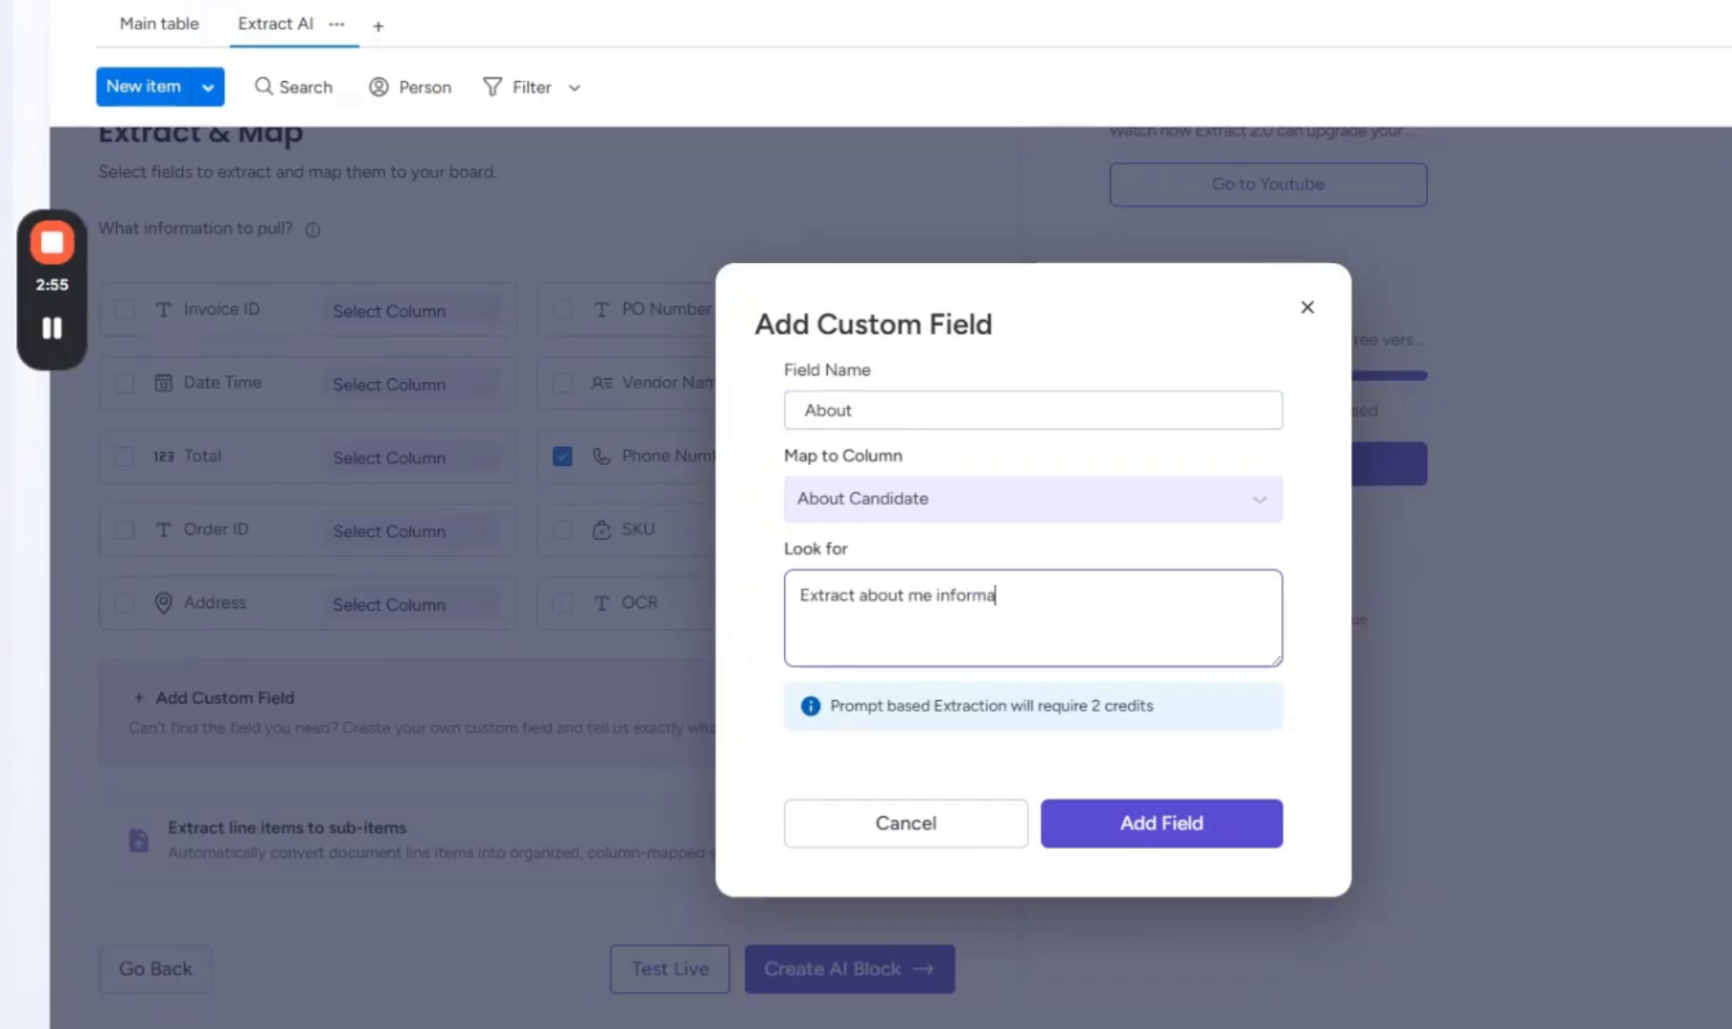
pyautogui.click(1148, 828)
# Step: Add a custom field Education mapped to the Education column, with the description "Extract the education qualification of the candidate"
pyautogui.click(952, 867)
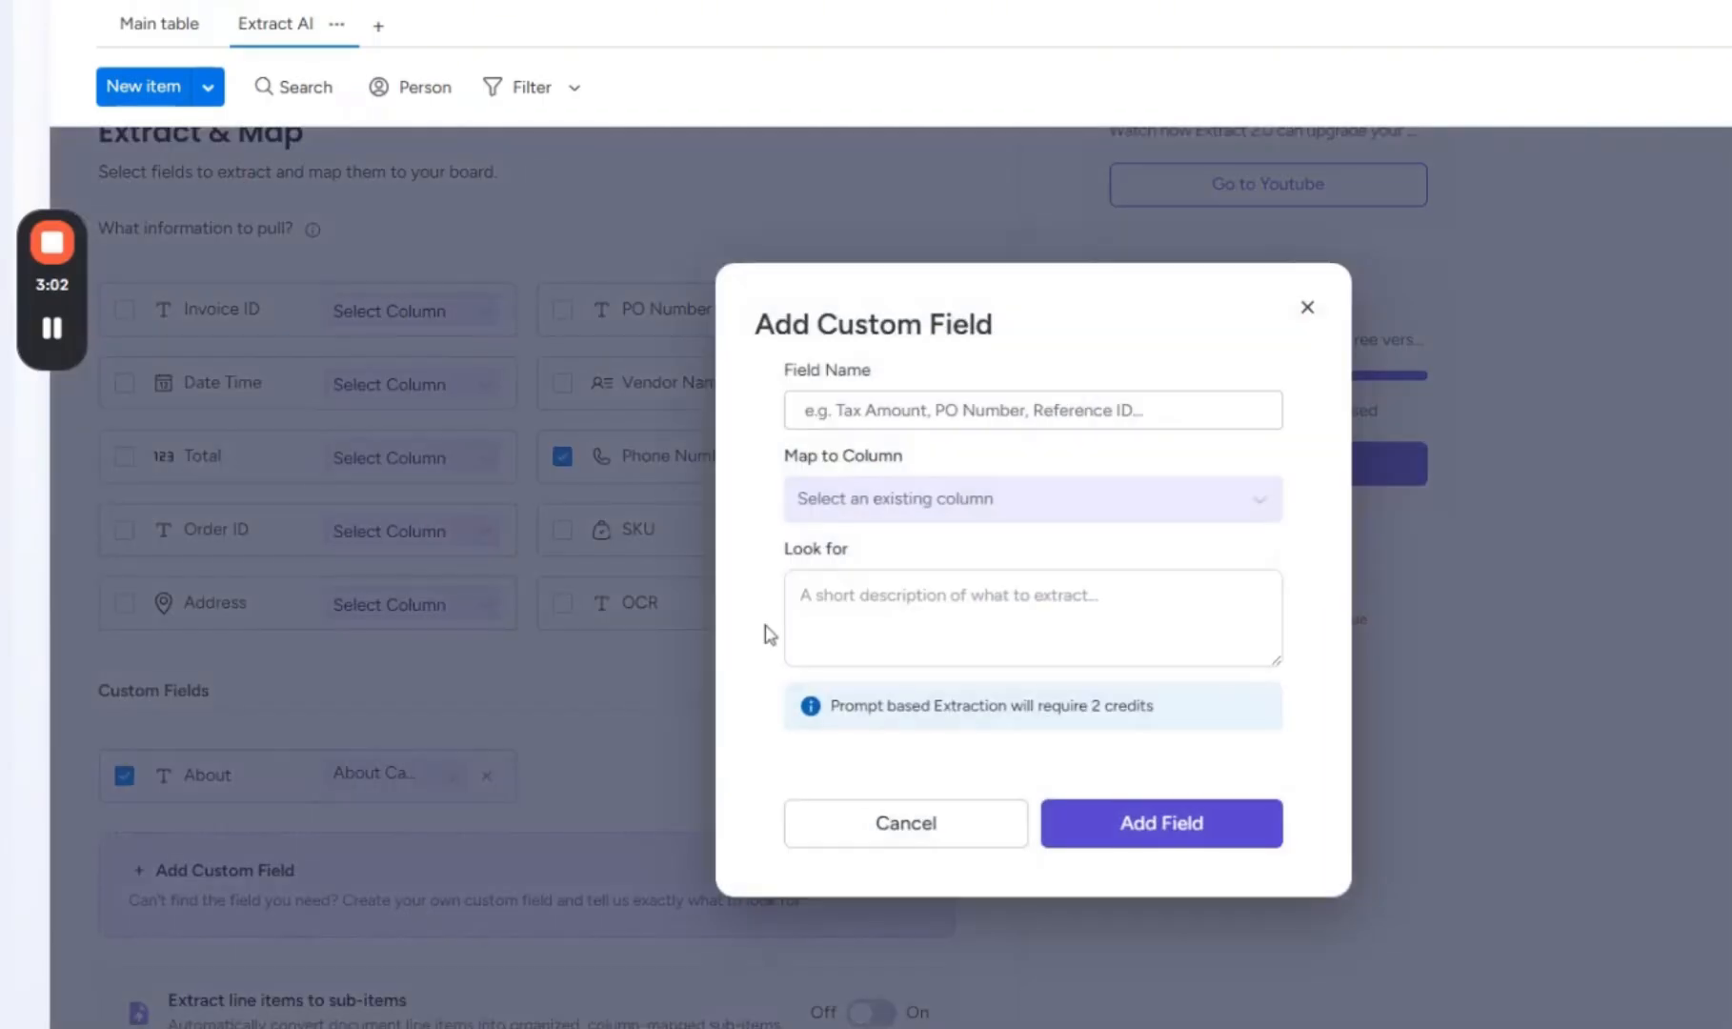
pyautogui.click(877, 410)
pyautogui.write('Education')
pyautogui.click(886, 499)
pyautogui.click(885, 747)
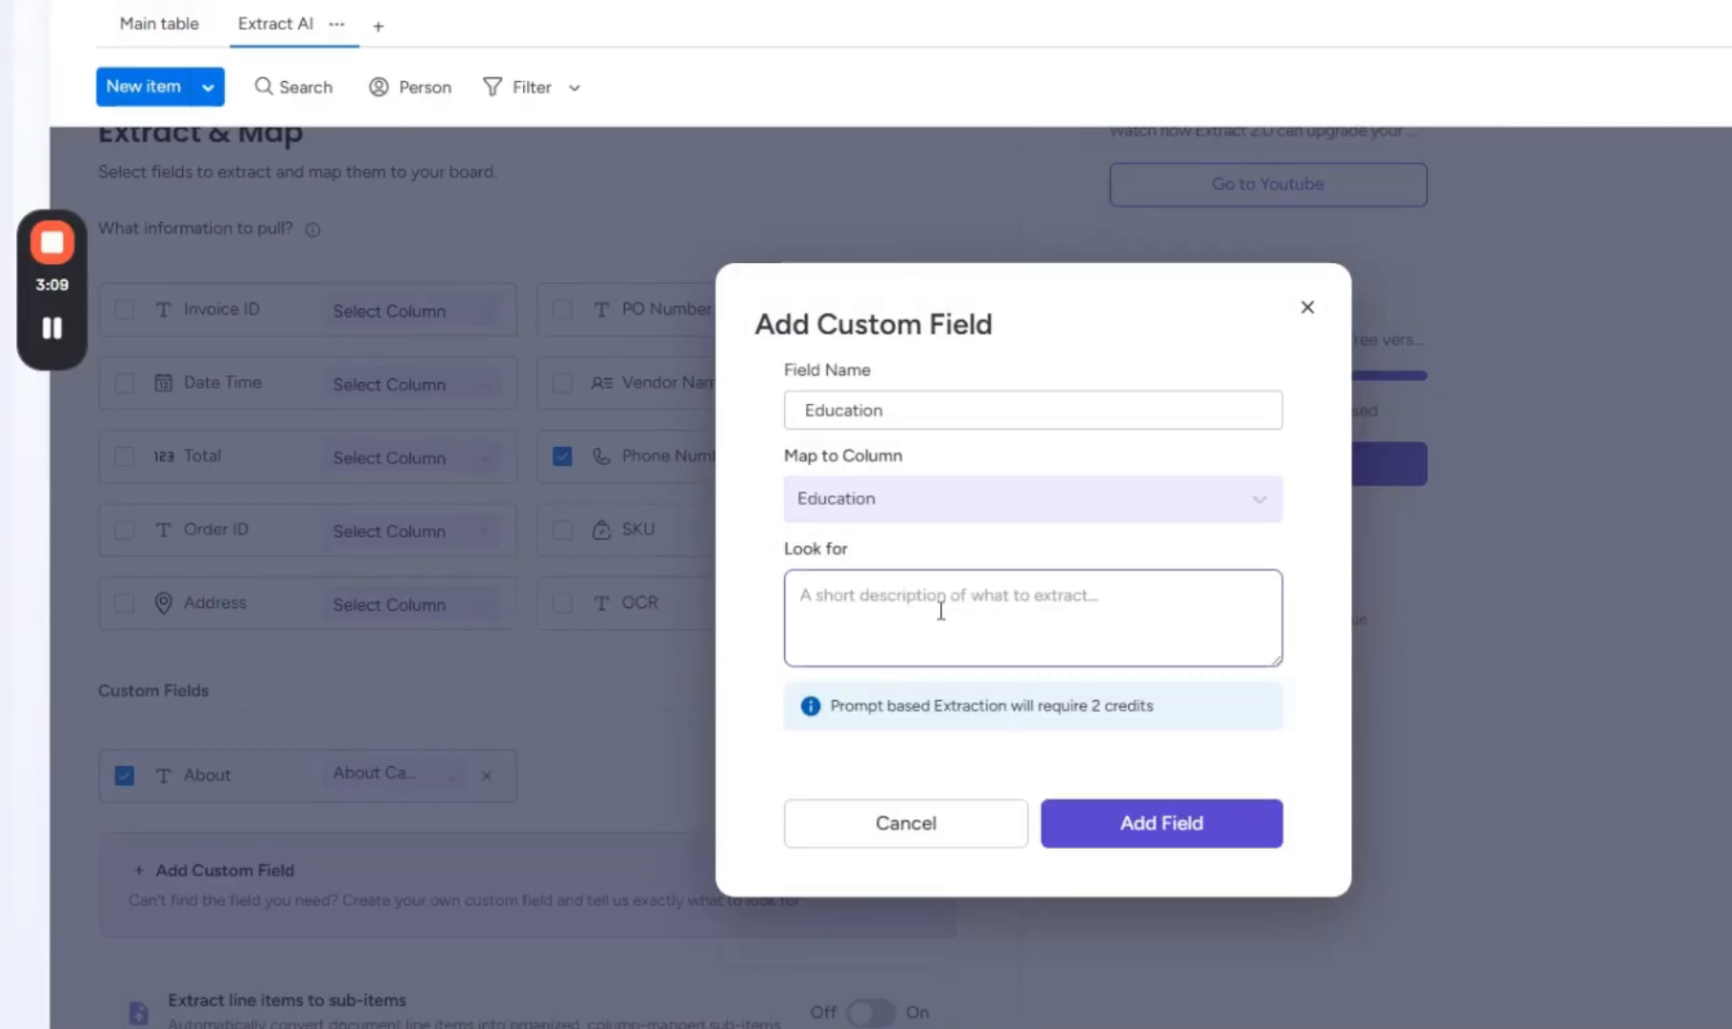
pyautogui.click(940, 607)
pyautogui.write('Extract the educ')
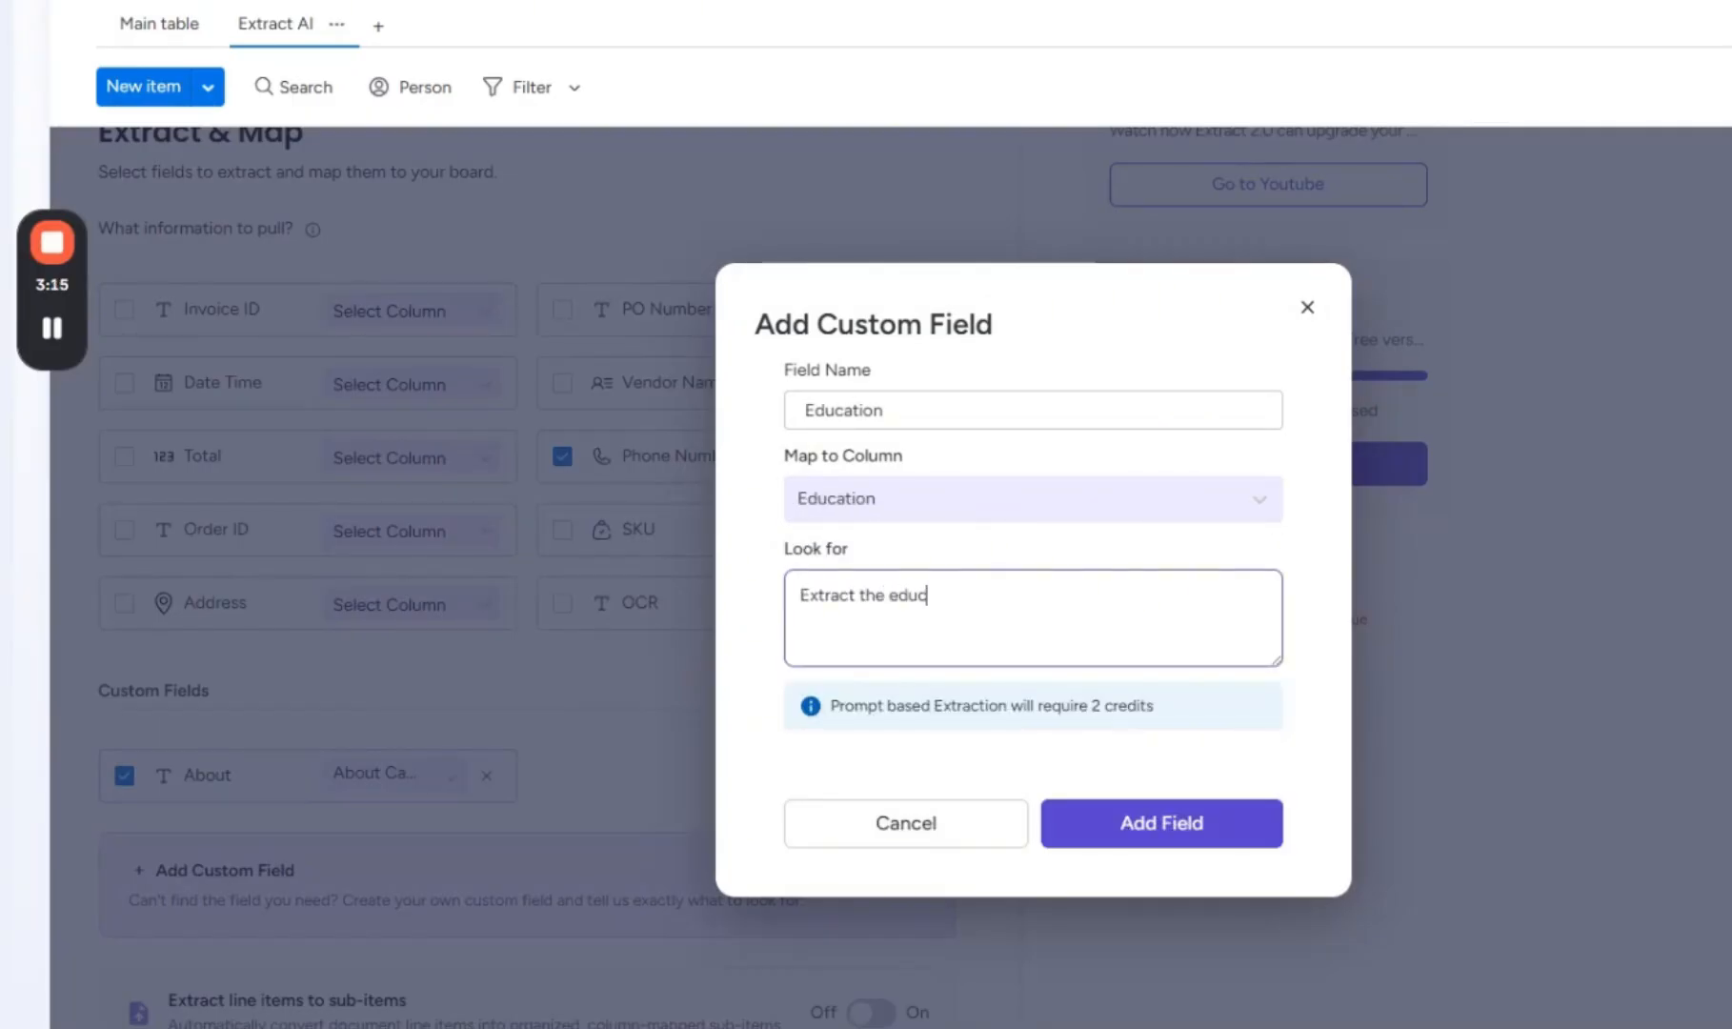
pyautogui.write('ation qualification of the cadidate')
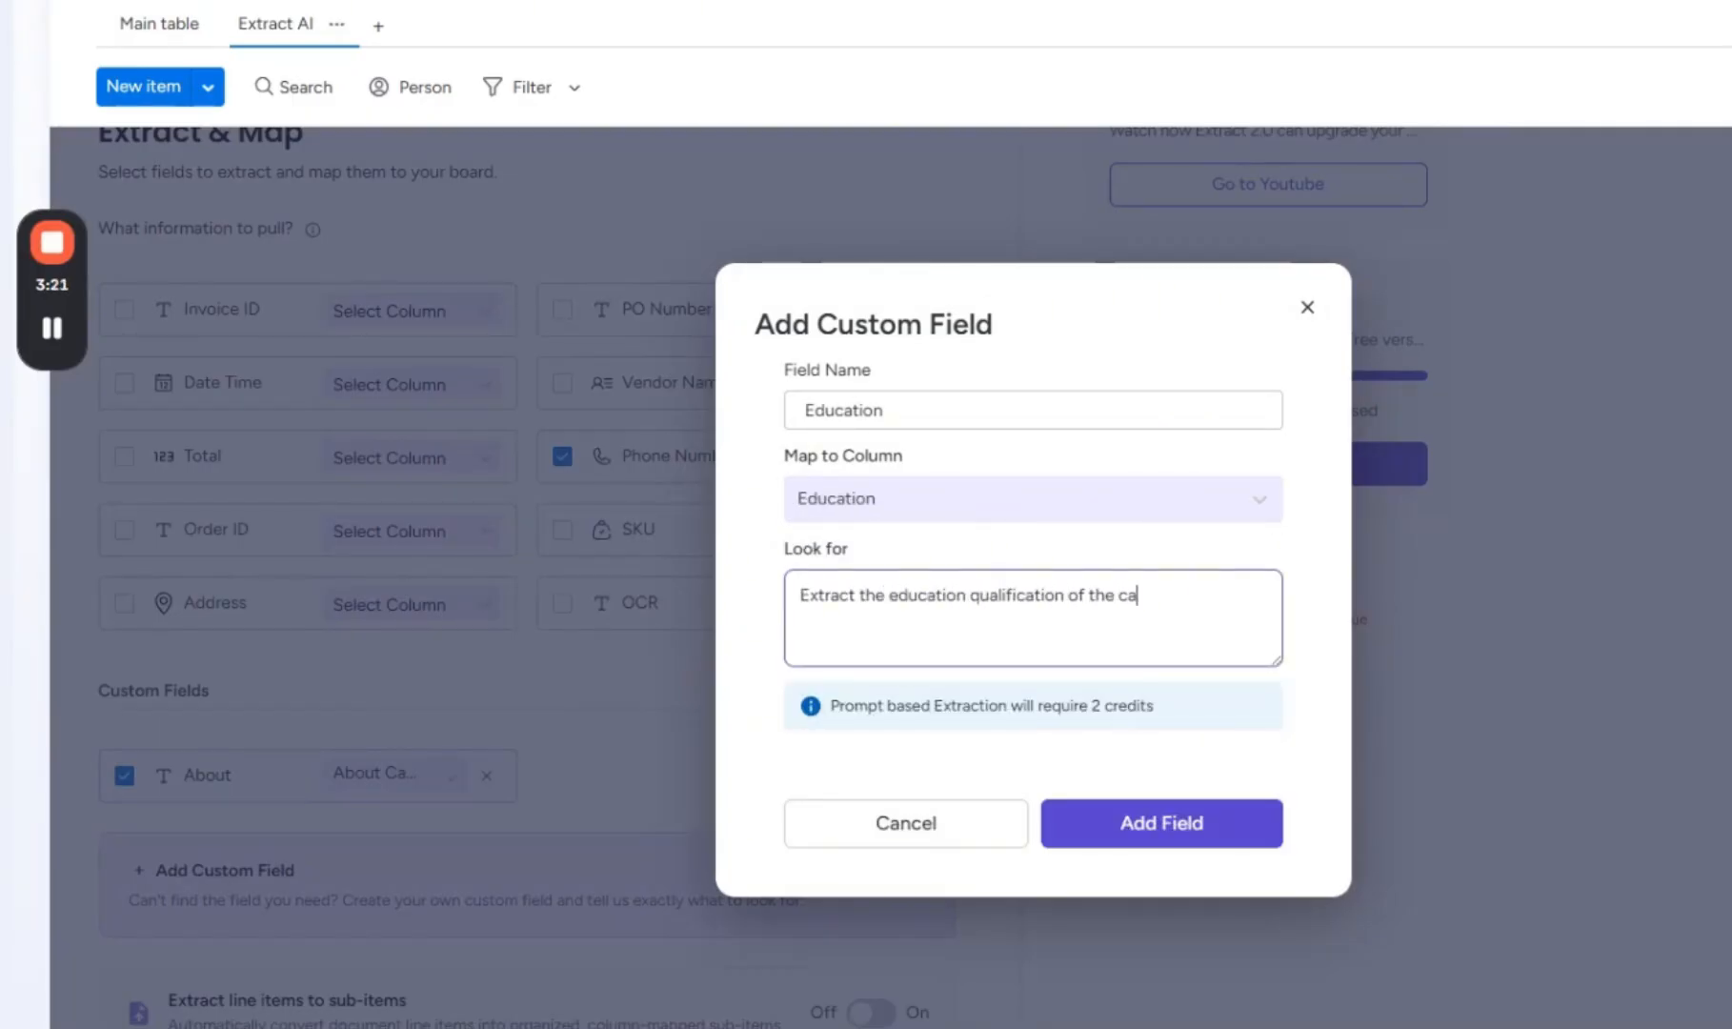
pyautogui.press('BackSpace')
pyautogui.press('BackSpace')
pyautogui.press('BackSpace')
pyautogui.press('BackSpace')
pyautogui.write('ndidate')
pyautogui.click(1117, 804)
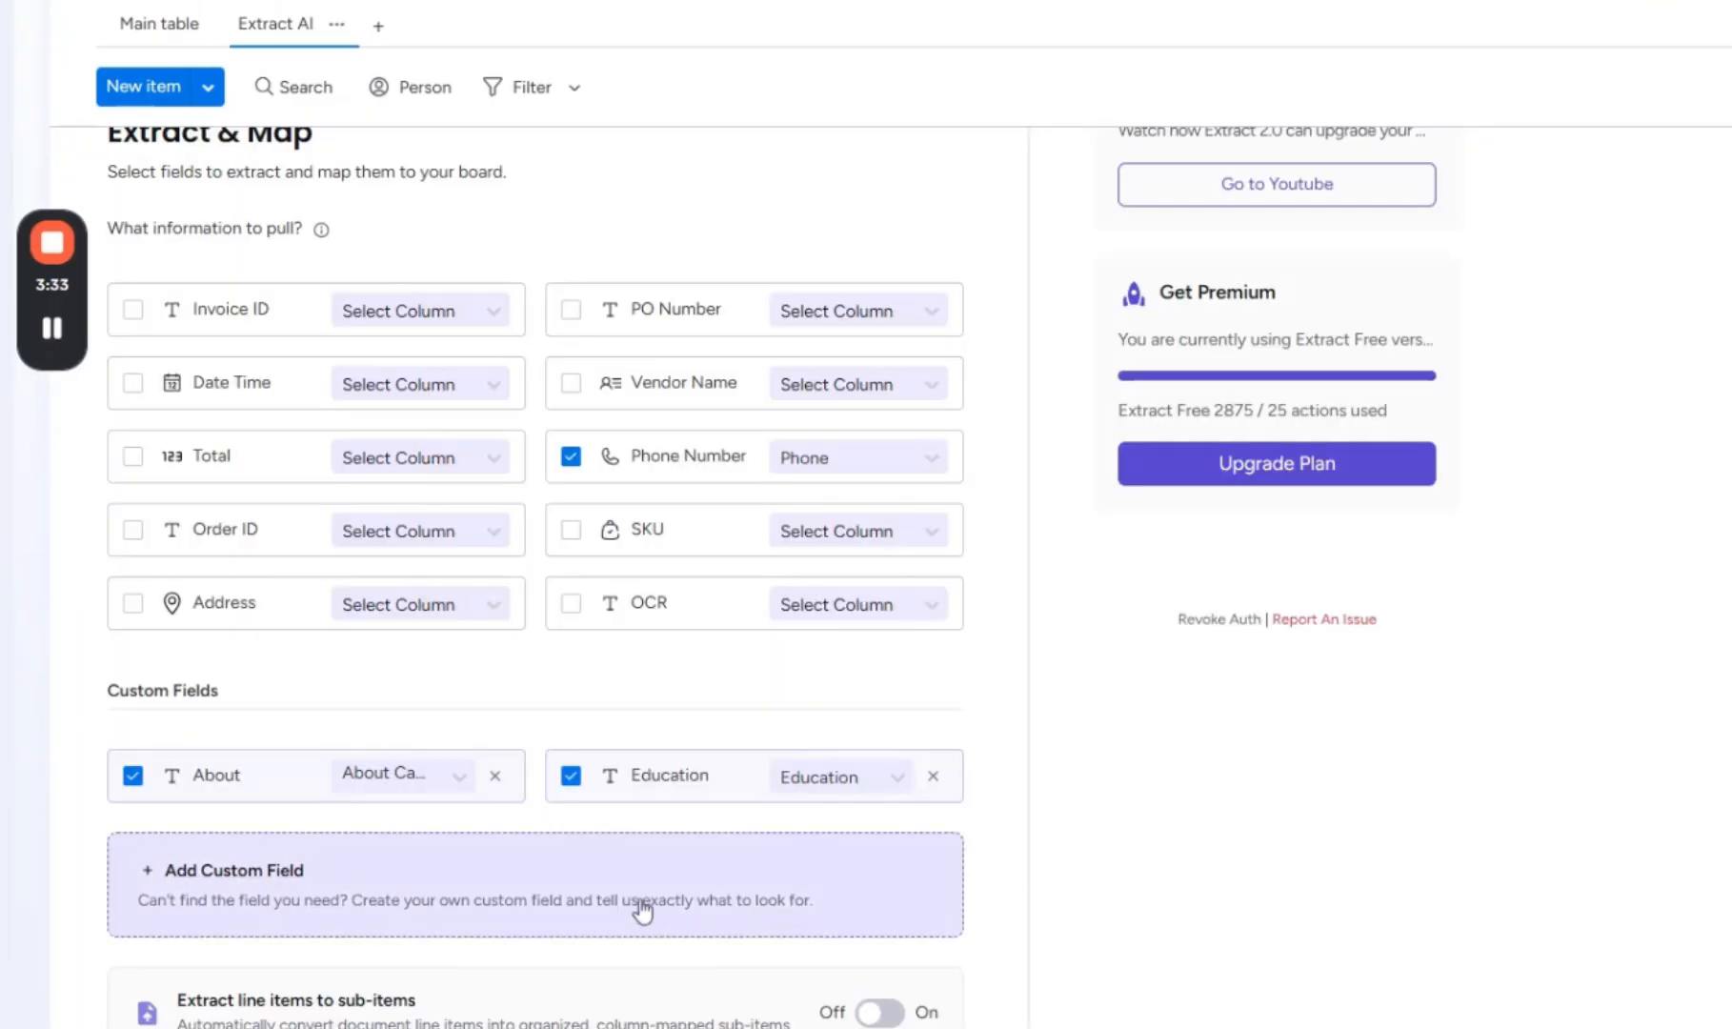
# Step: Add a custom field Email mapped to the Email column, with the description "Extract email address."
pyautogui.scroll(-2, 636, 906)
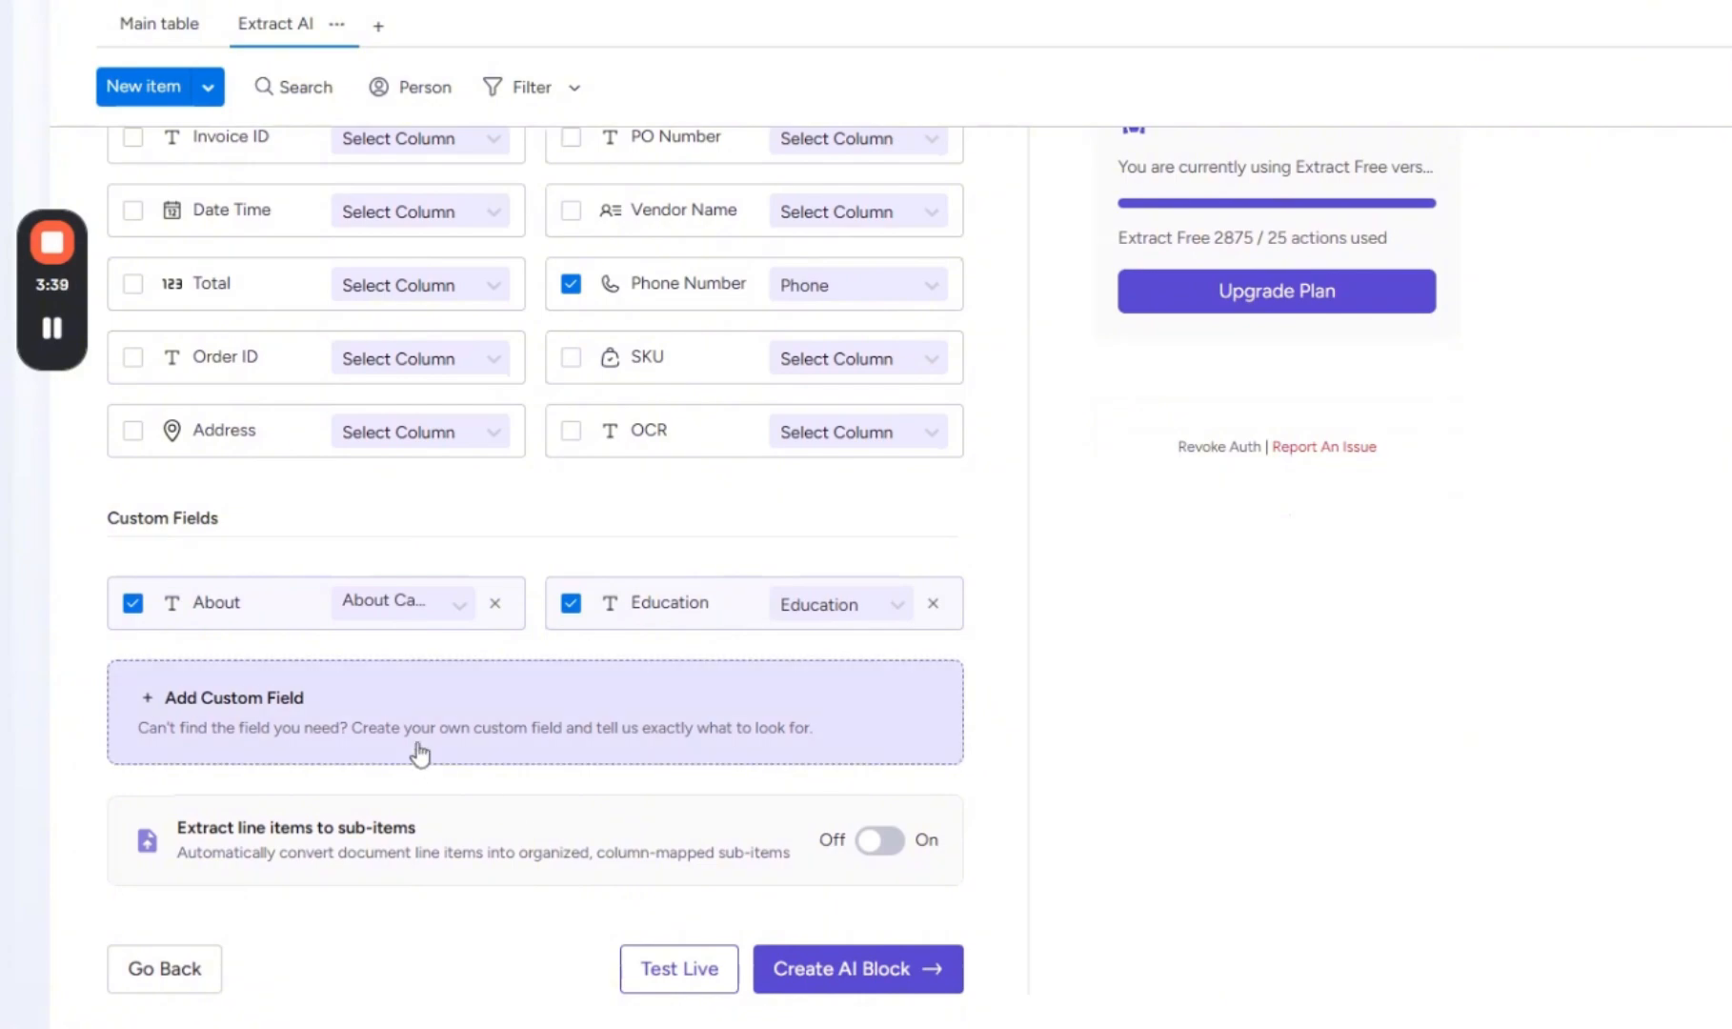
pyautogui.click(418, 752)
pyautogui.click(927, 503)
pyautogui.click(901, 419)
pyautogui.write('Email')
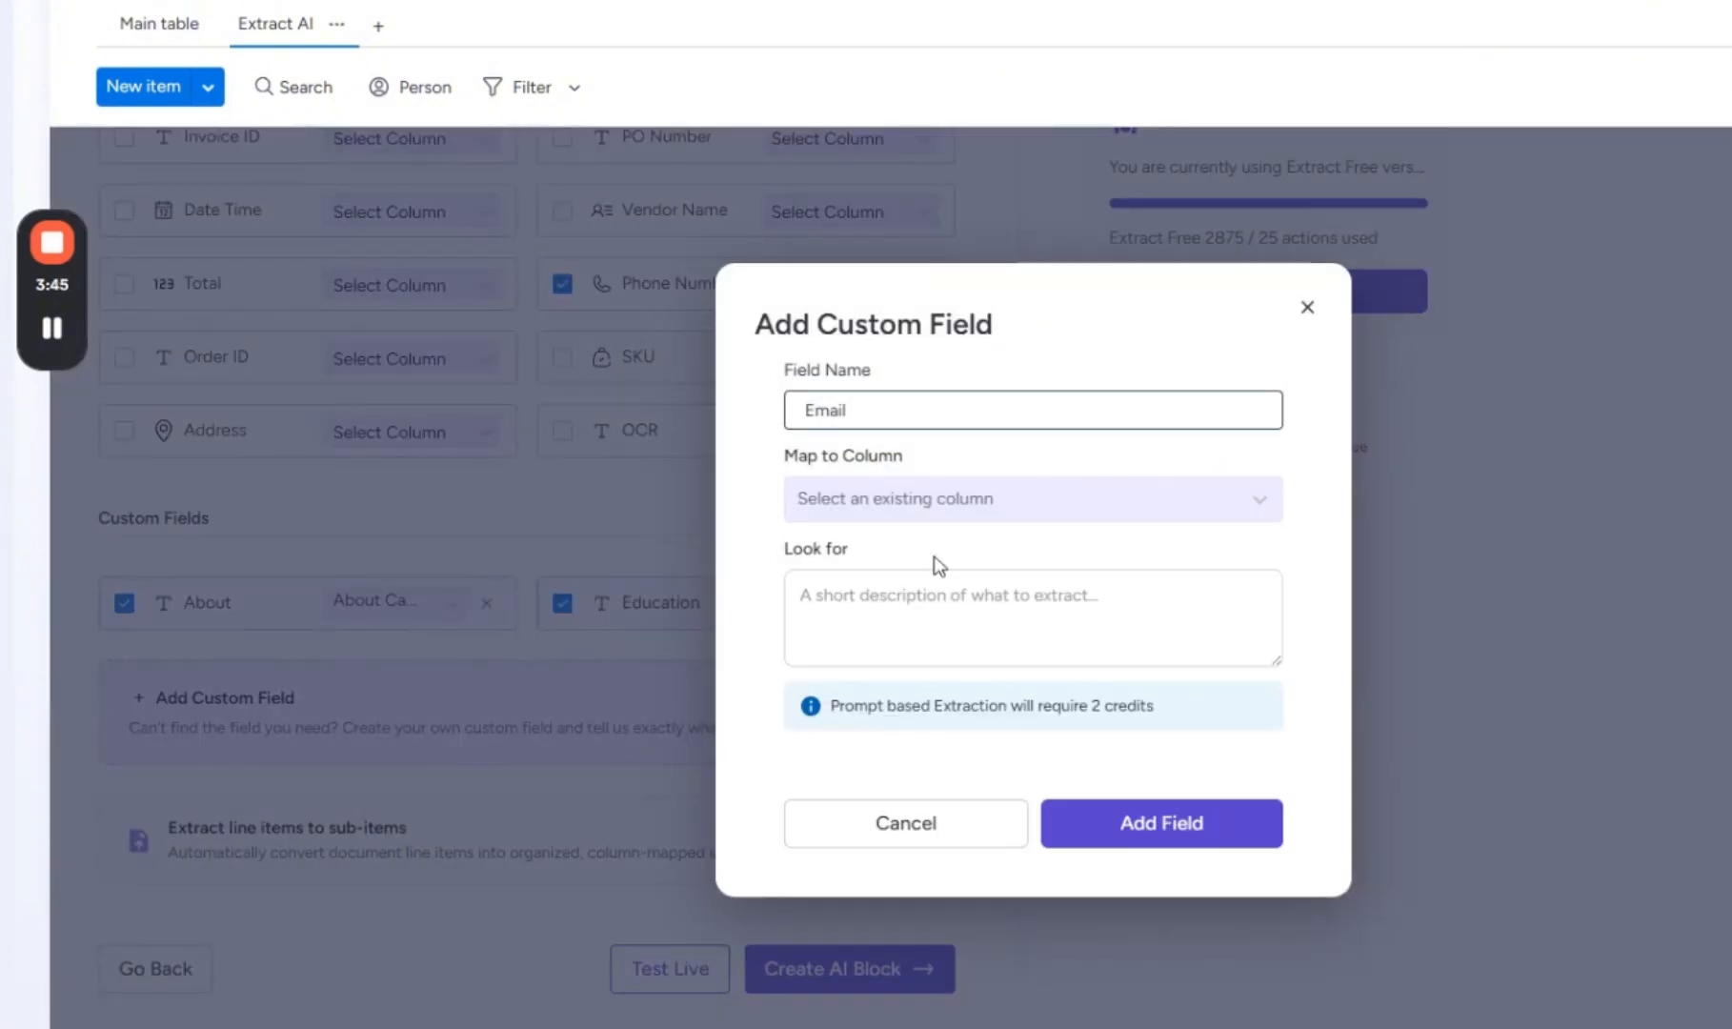
pyautogui.click(928, 498)
pyautogui.click(896, 704)
pyautogui.click(912, 633)
pyautogui.write('Extract email address.')
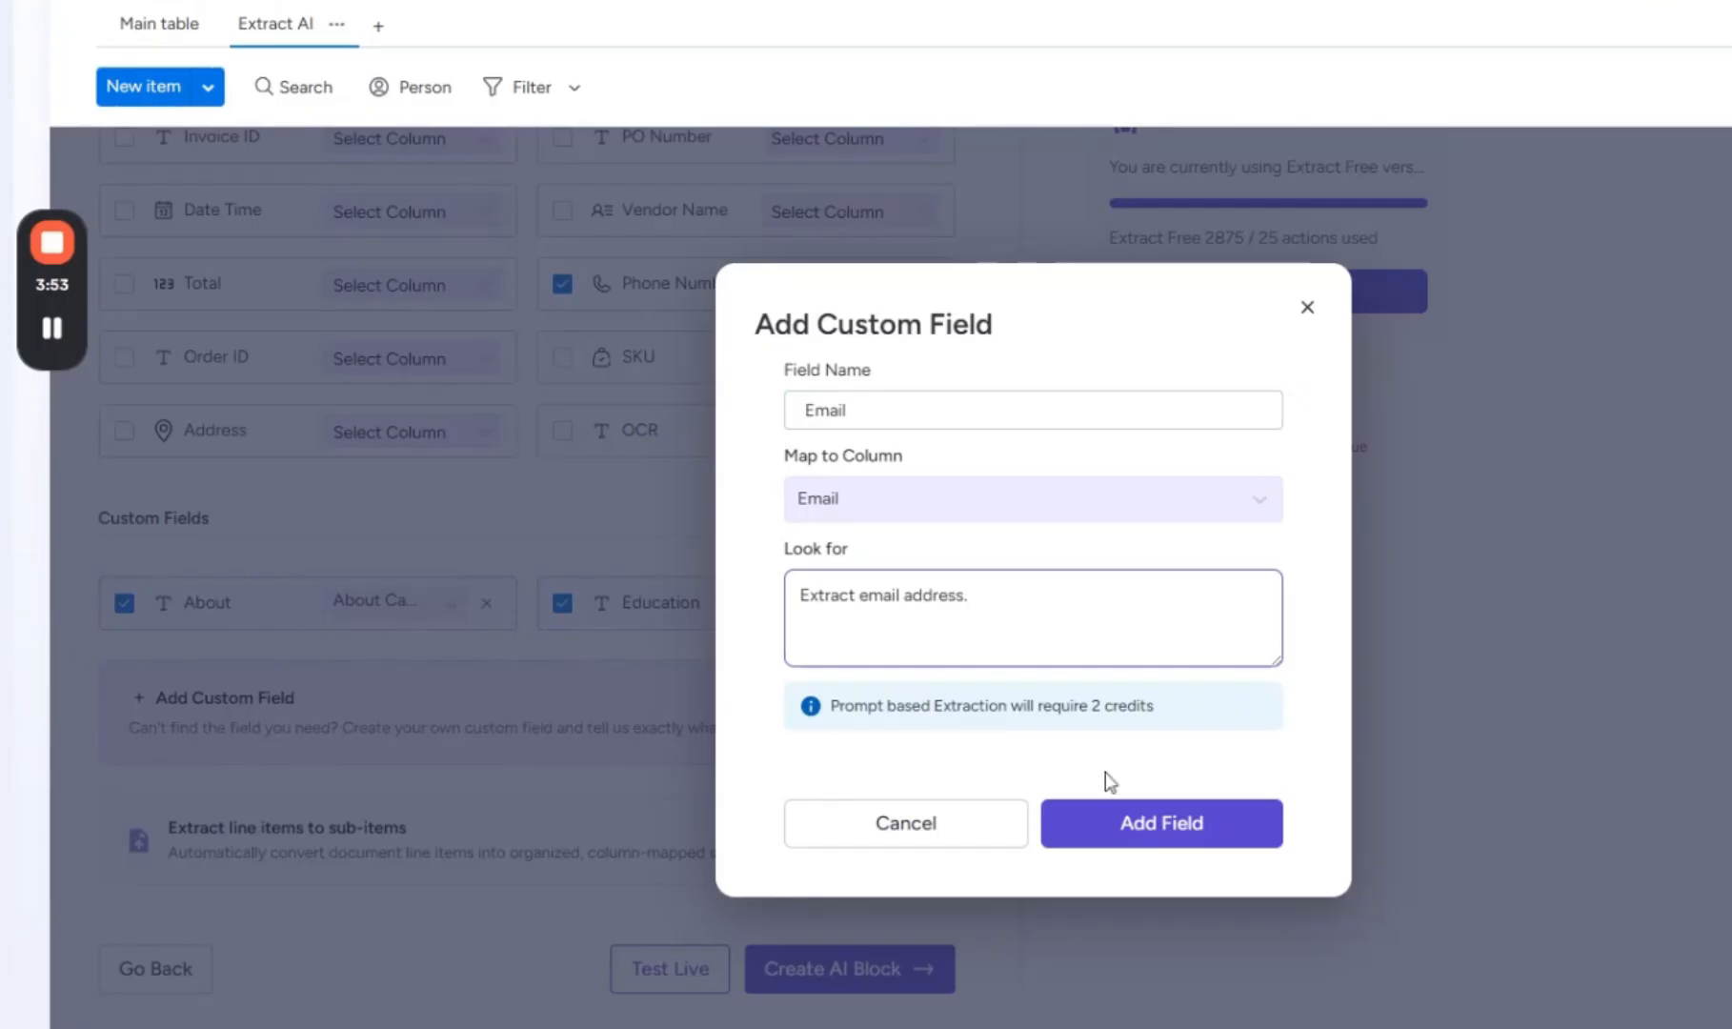
pyautogui.click(1189, 842)
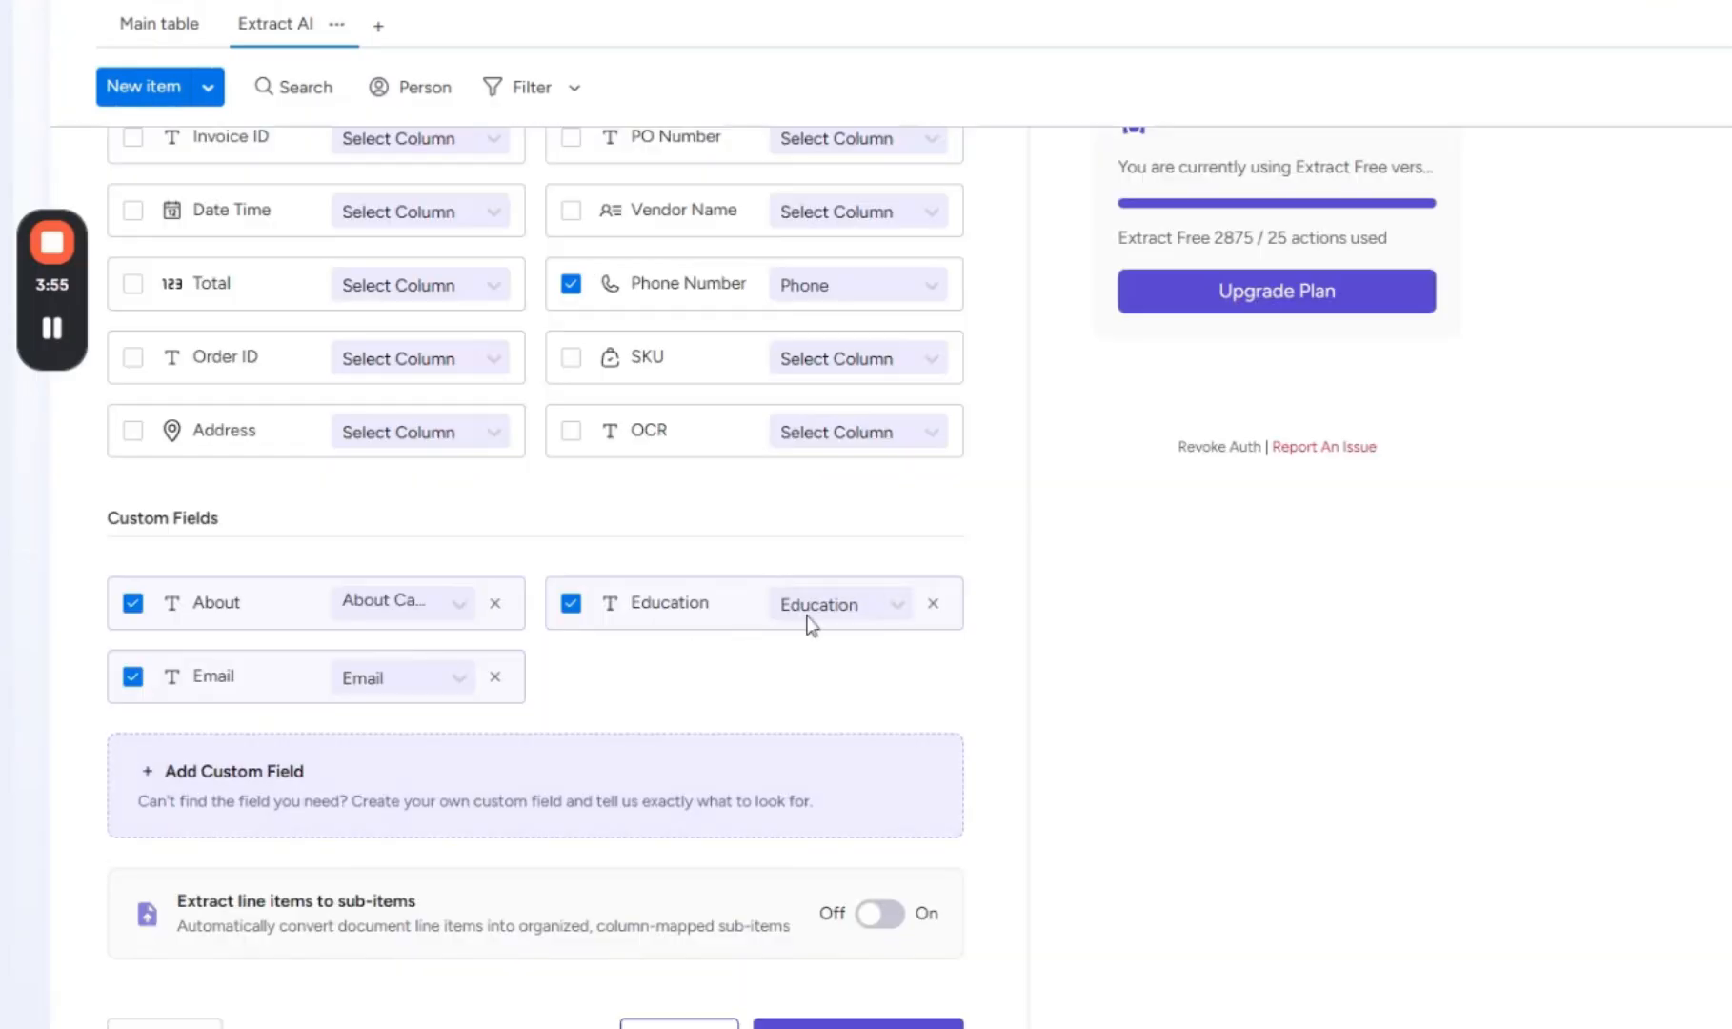
pyautogui.scroll(-1, 823, 789)
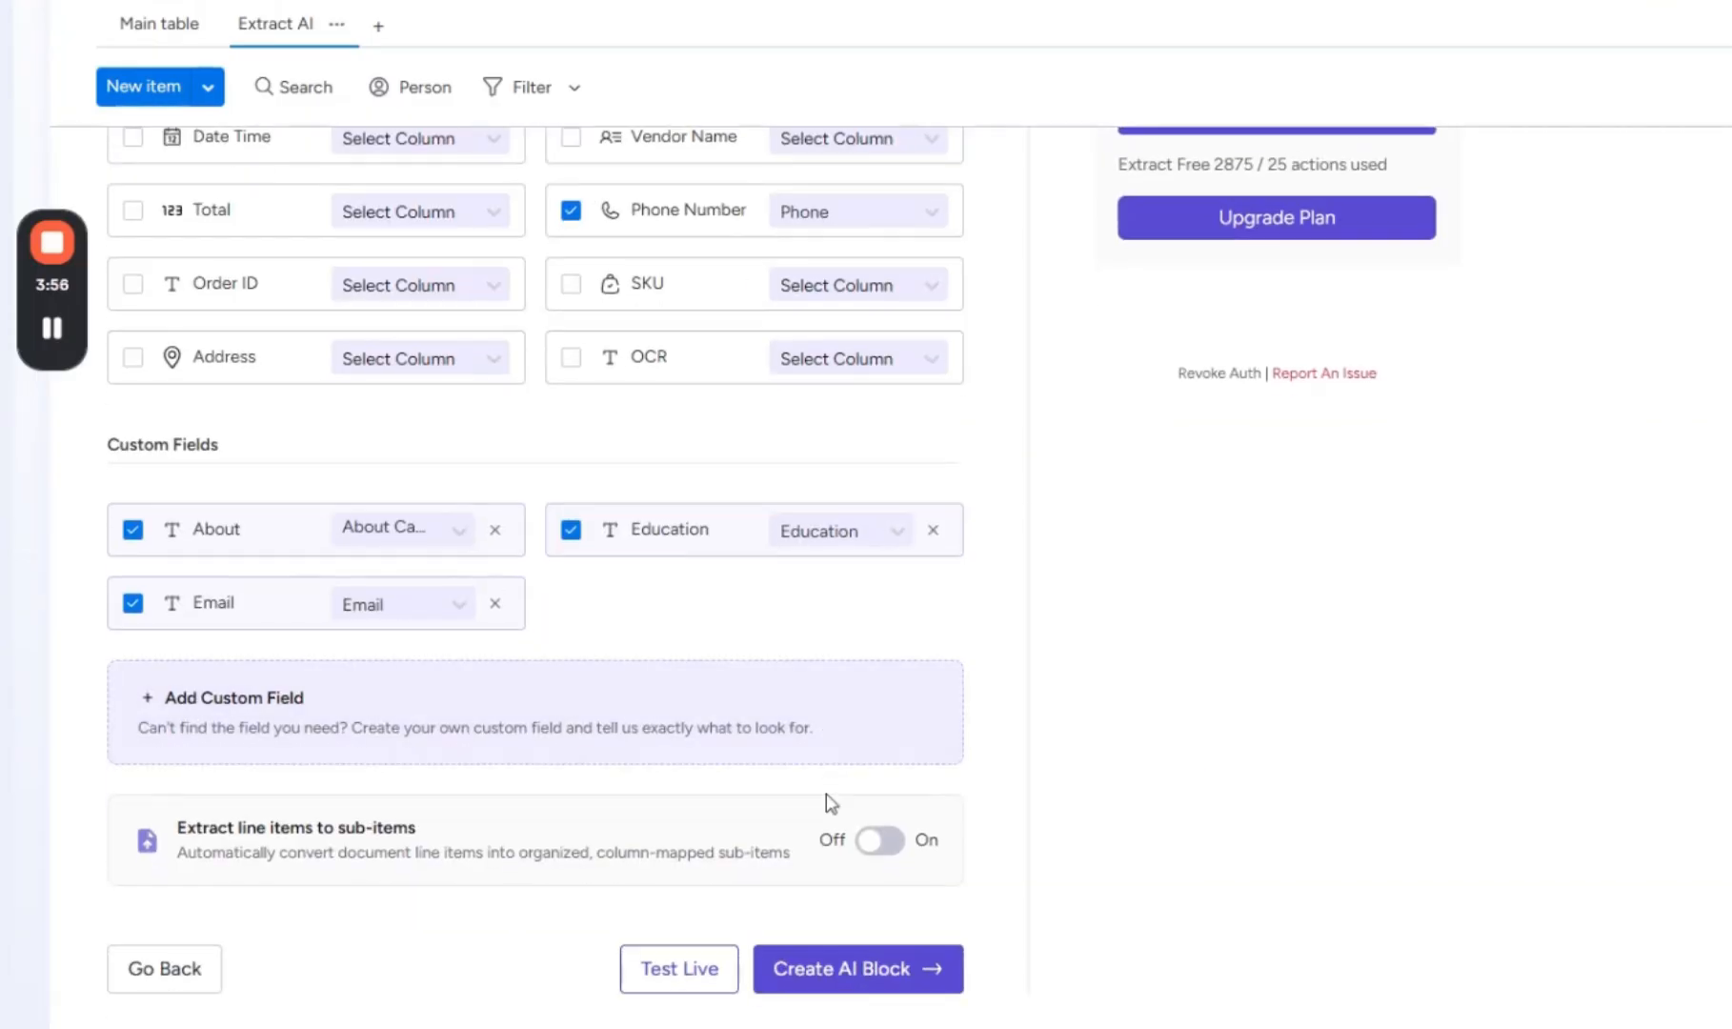
# Step: Run a live test of the extraction on Minimal Demo Resume.pdf and review the extracted value of each field
pyautogui.click(690, 981)
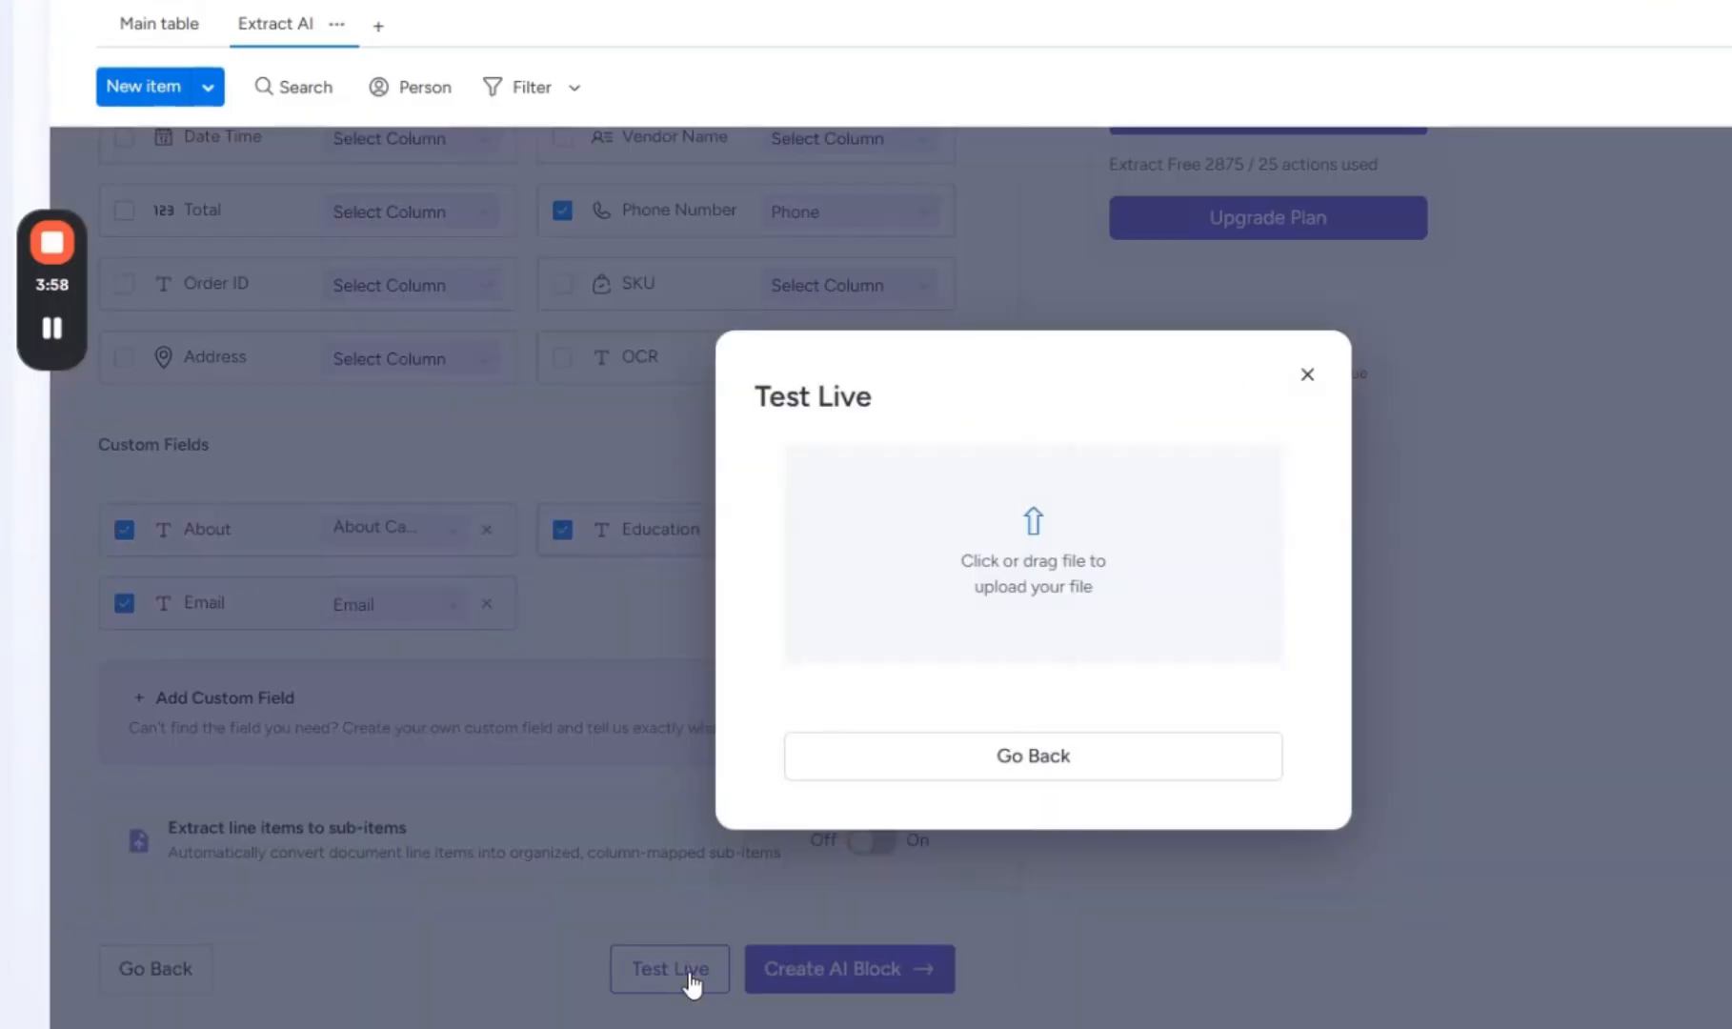
pyautogui.click(1045, 593)
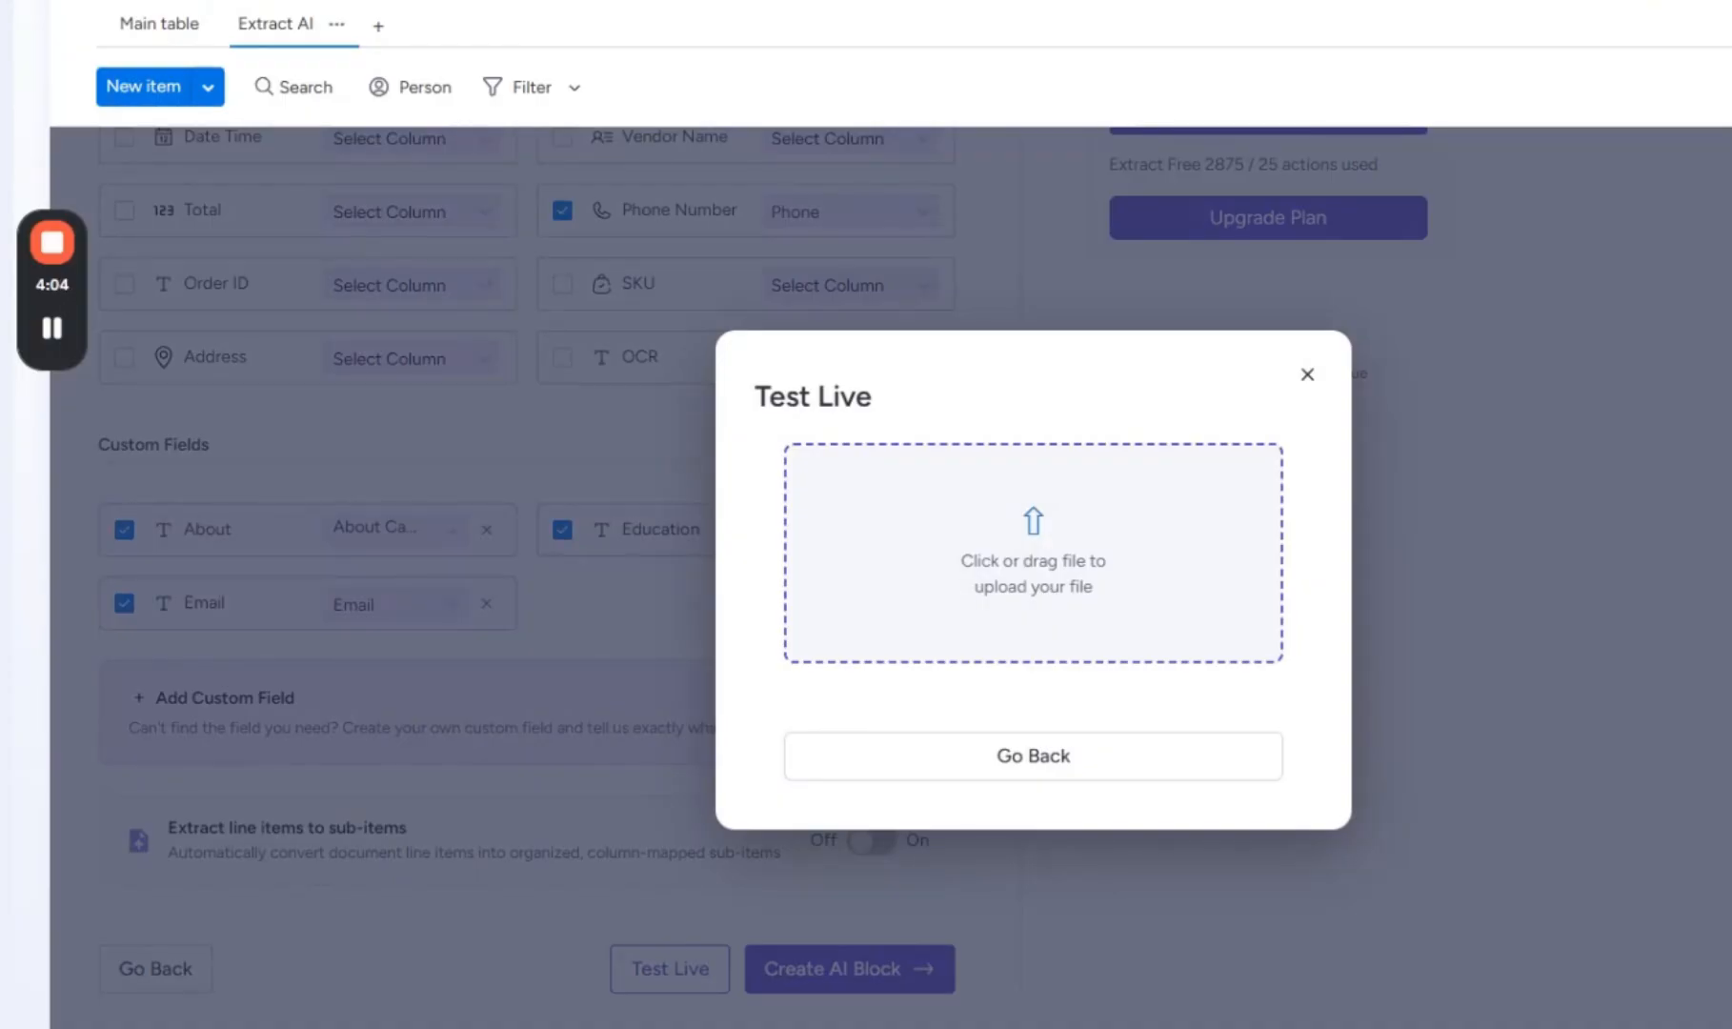
pyautogui.click(1028, 640)
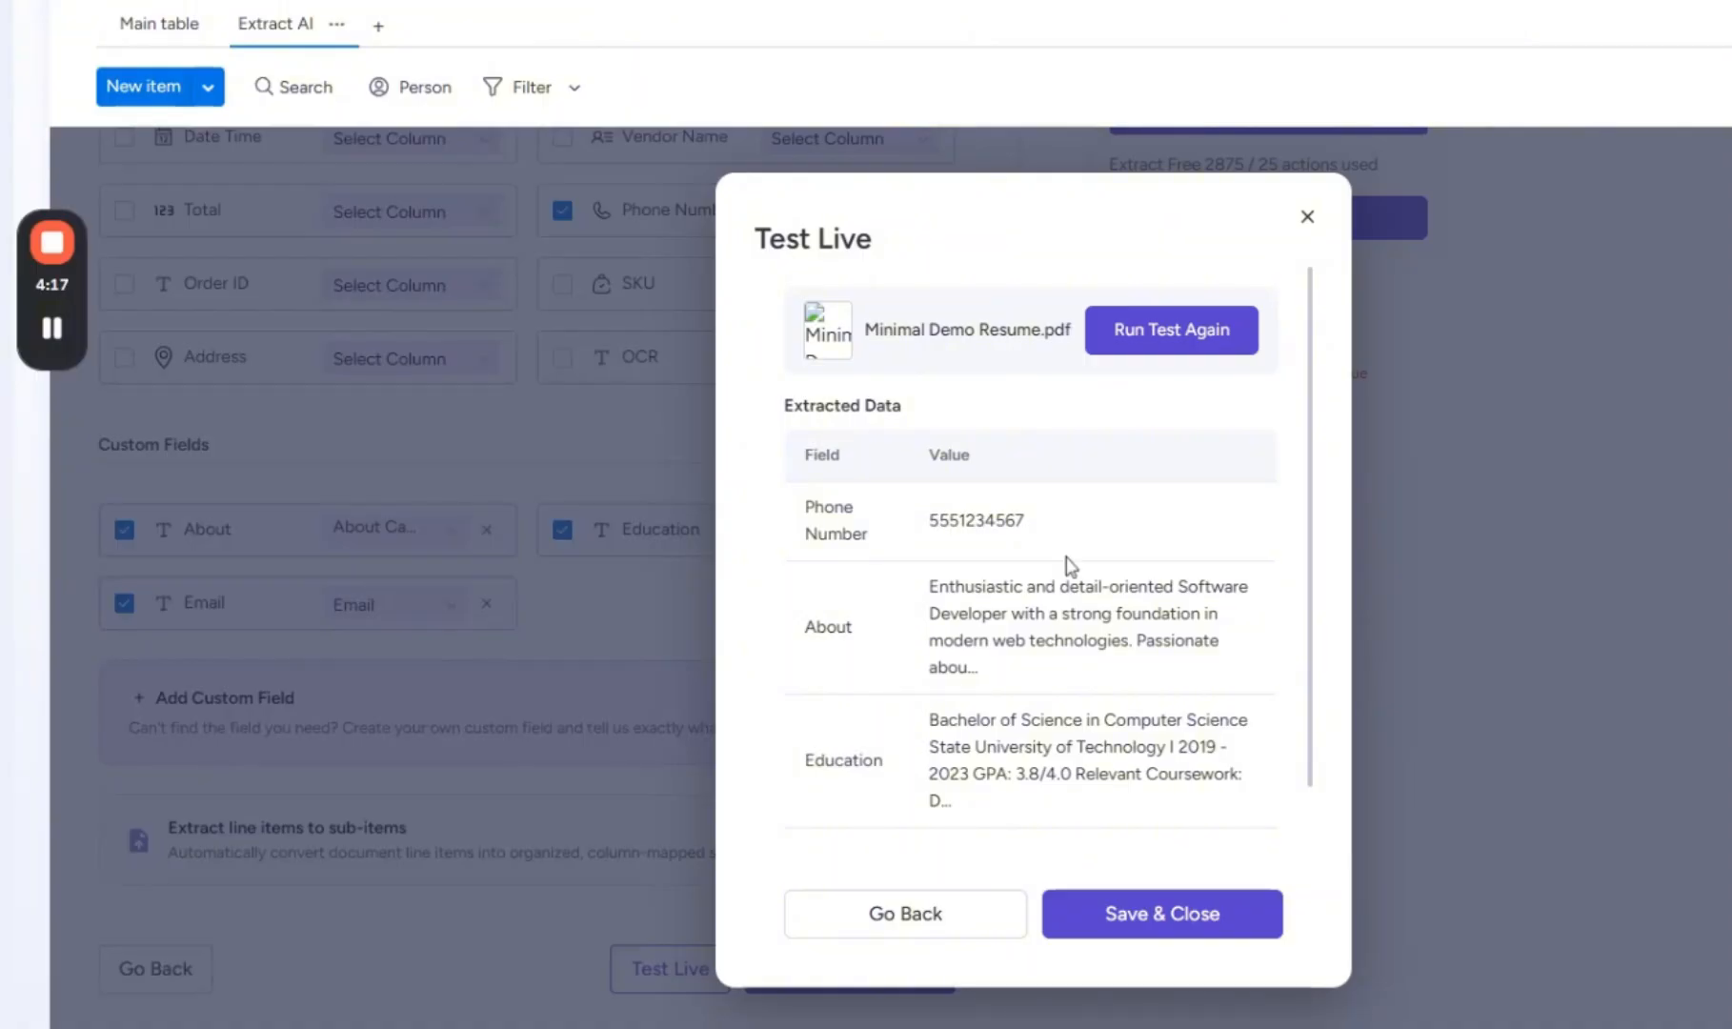
pyautogui.scroll(-1, 1088, 587)
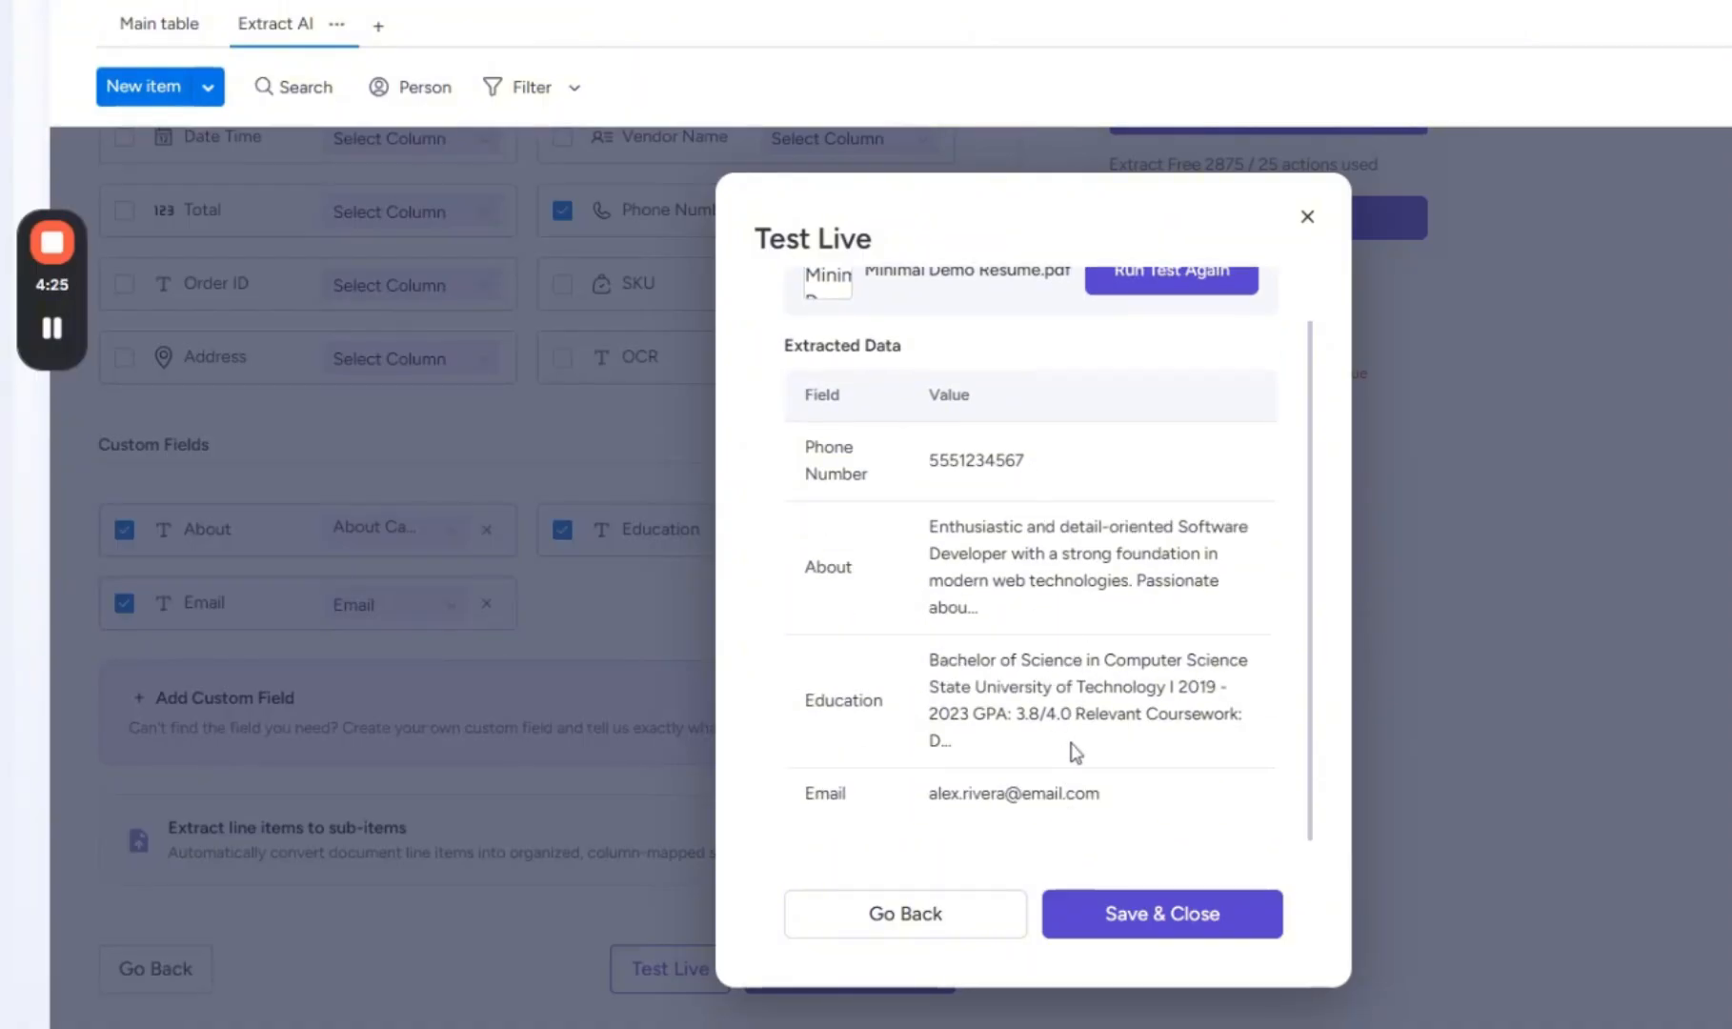
pyautogui.scroll(1, 1207, 598)
pyautogui.scroll(-1, 1121, 646)
# Step: Save the tested extraction setup and finish creating the AI block with its status left on
pyautogui.click(1179, 943)
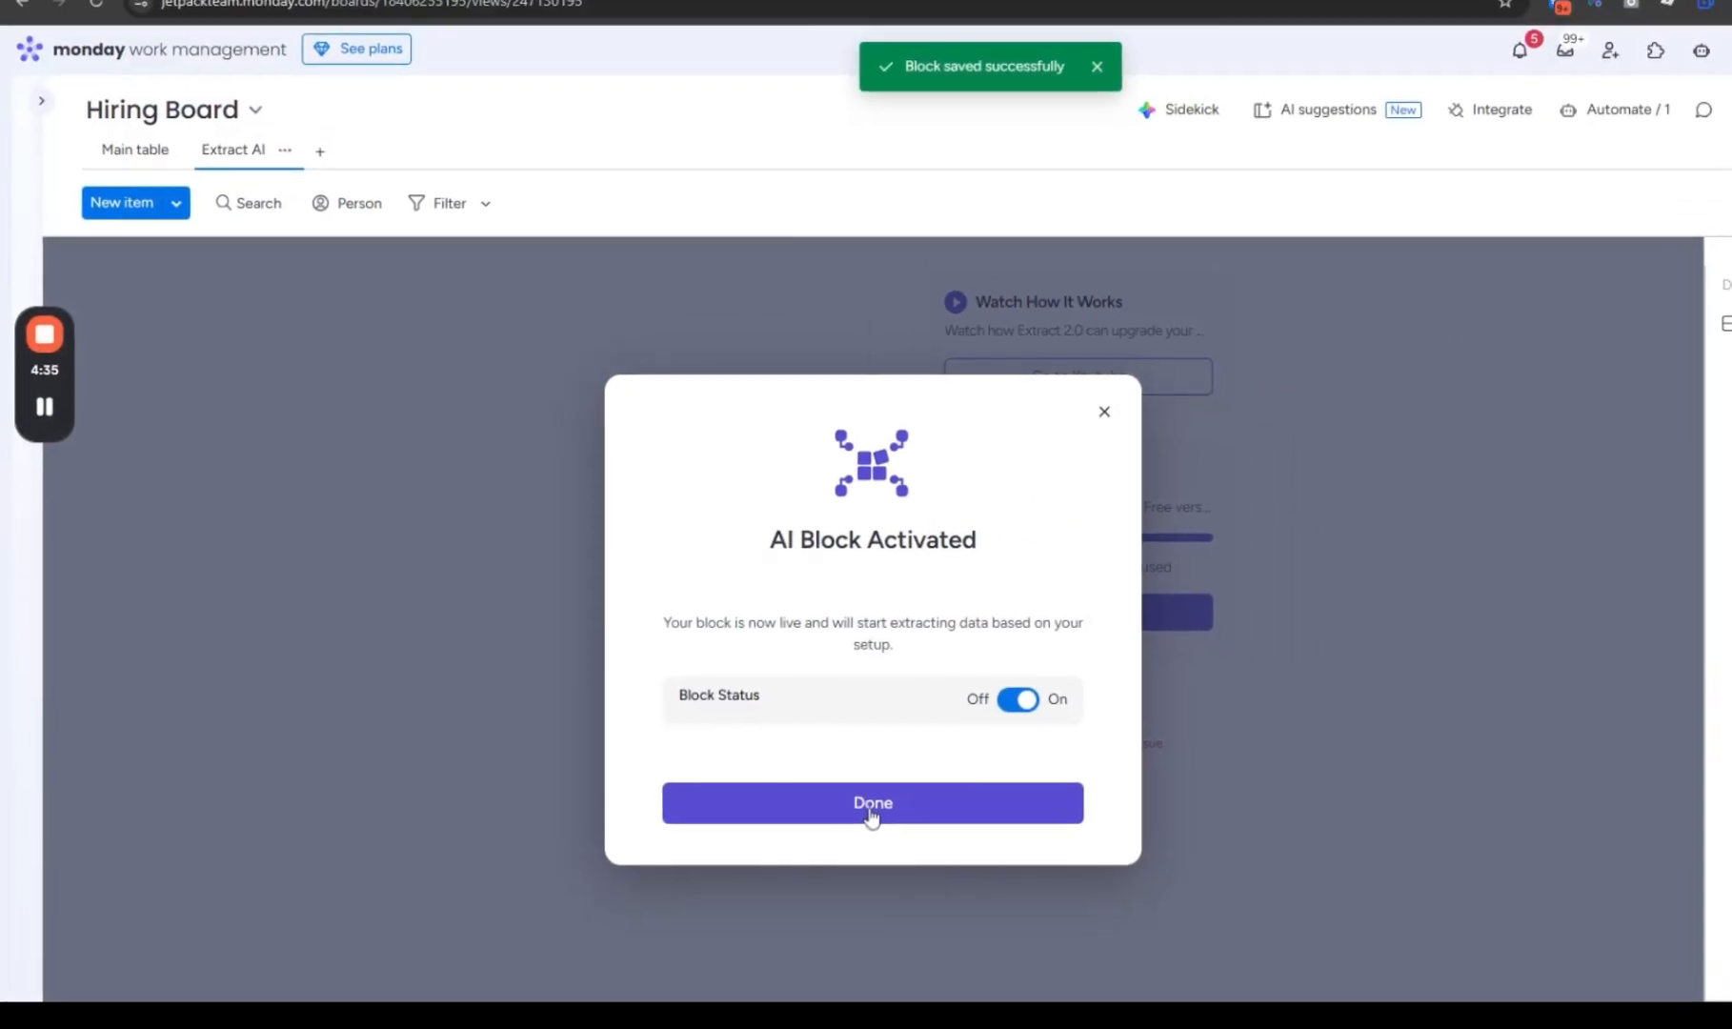
pyautogui.click(871, 808)
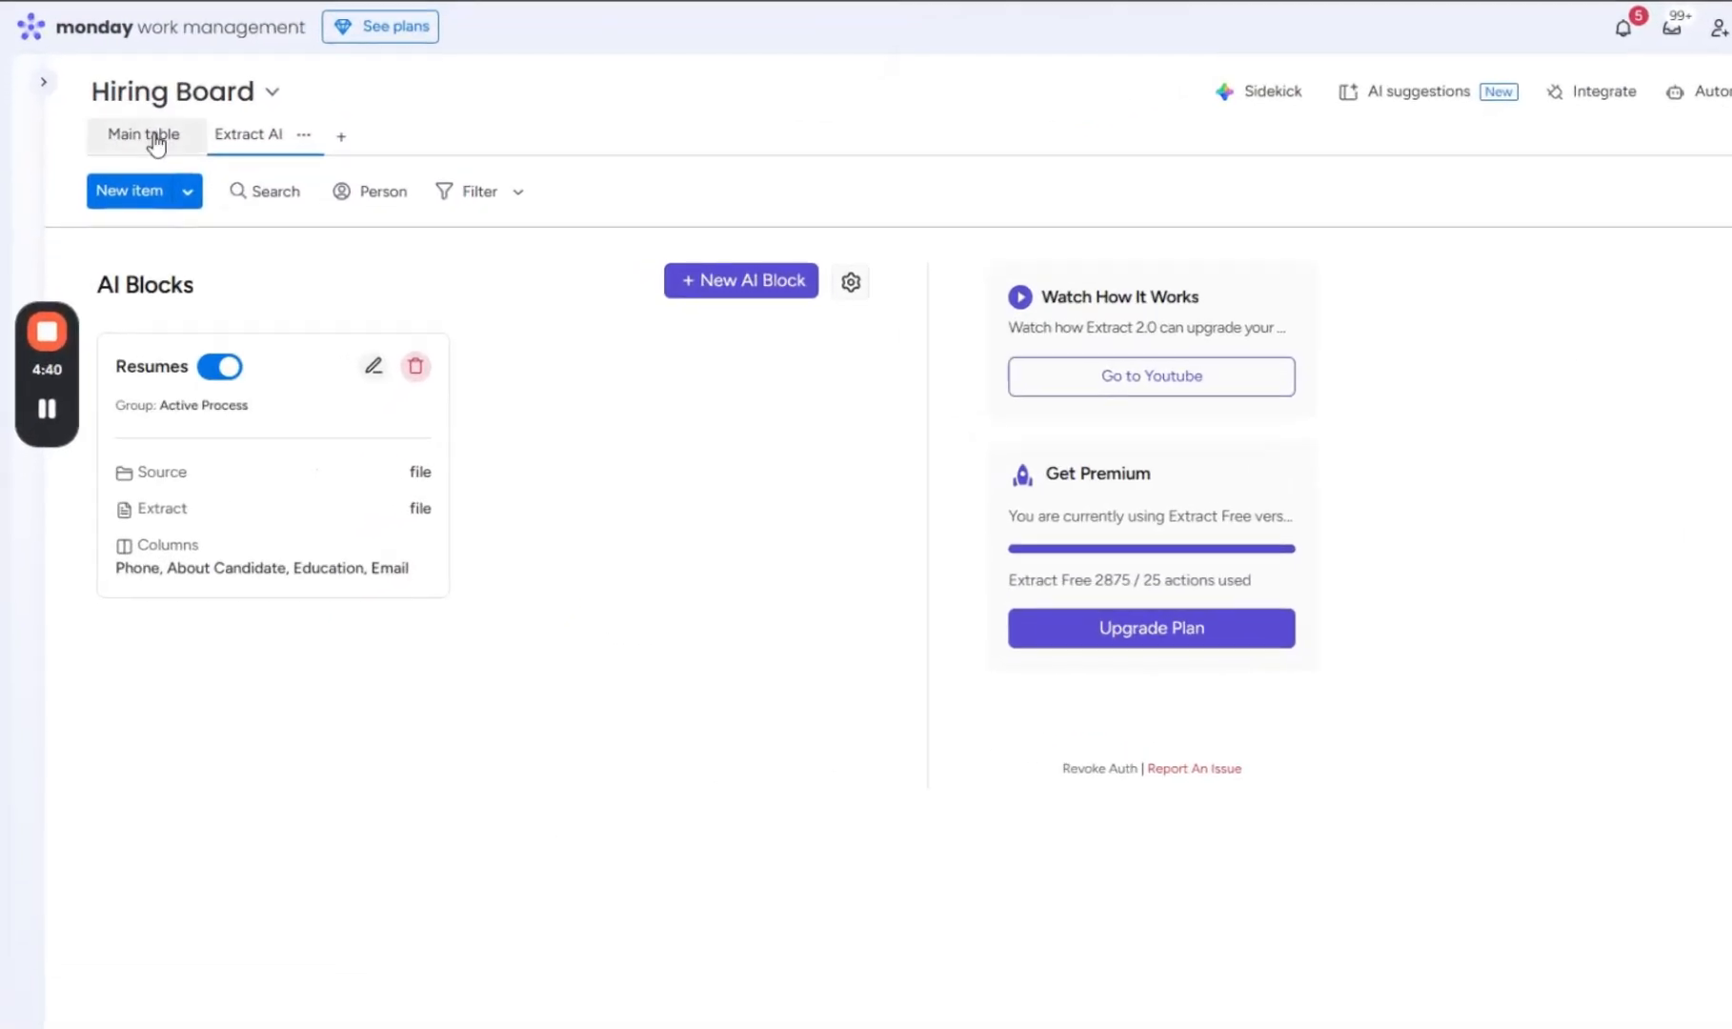
# Step: In the main table, upload the resume file to the Resume column of the candidate in the Active Process group
pyautogui.click(125, 201)
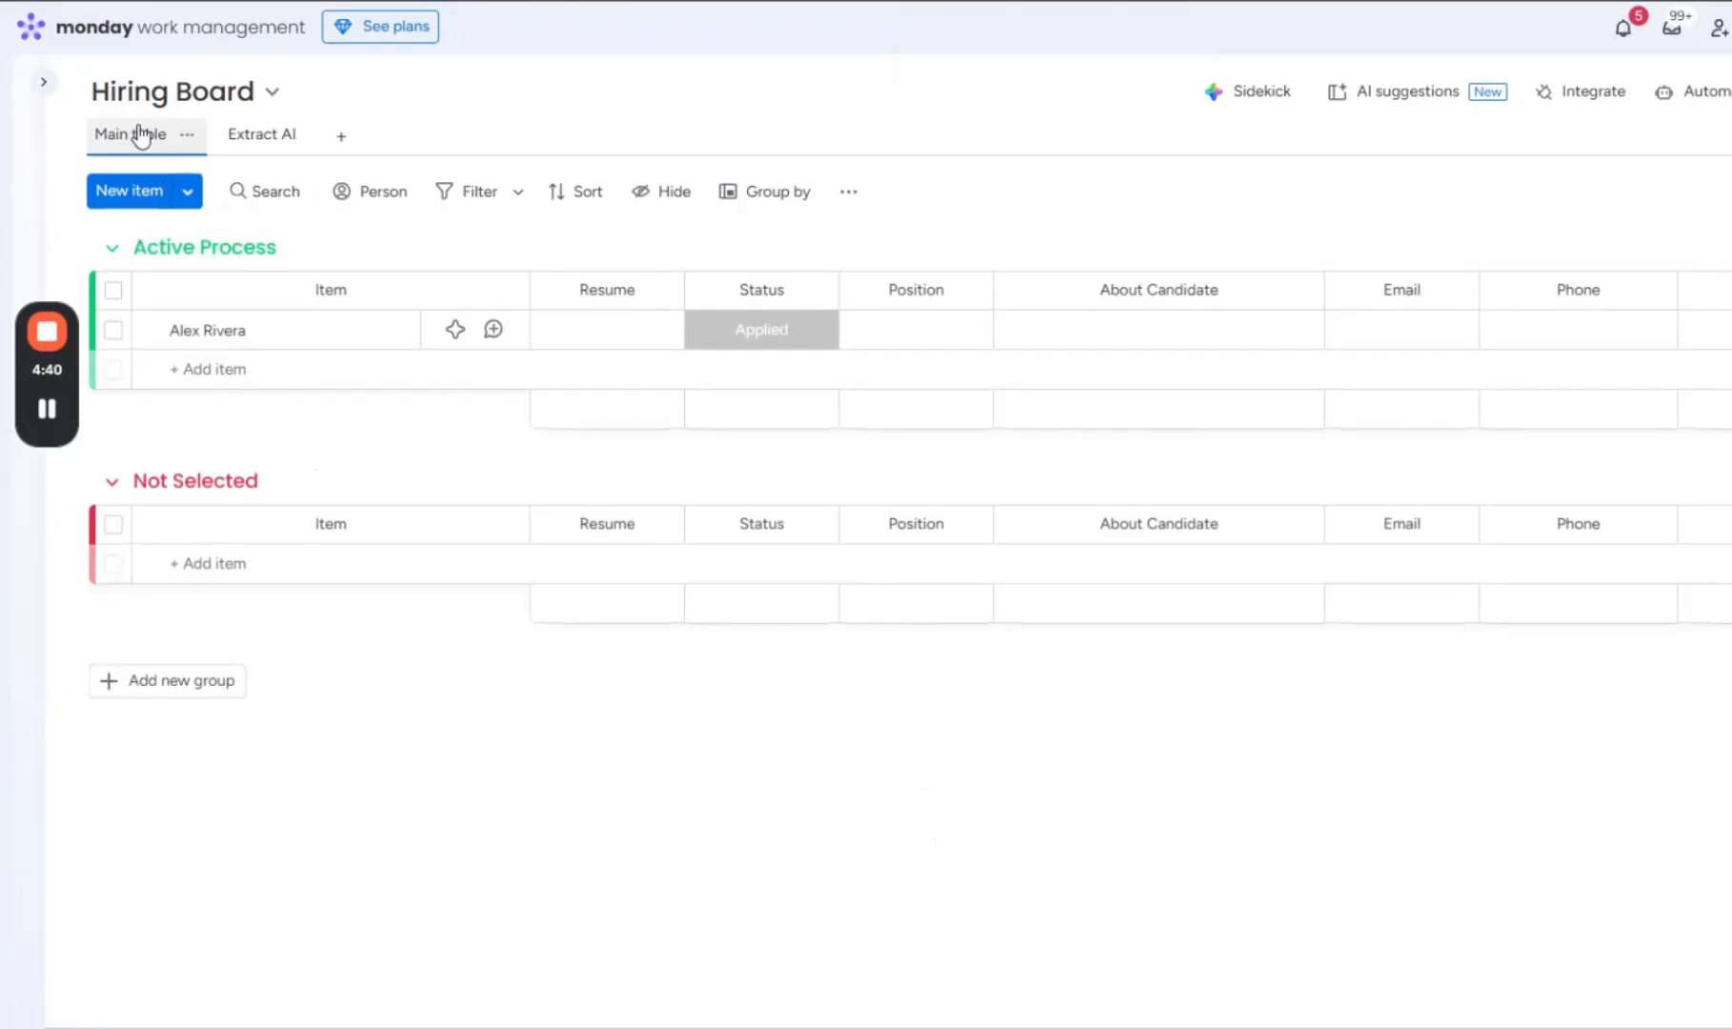
pyautogui.click(607, 335)
pyautogui.click(609, 376)
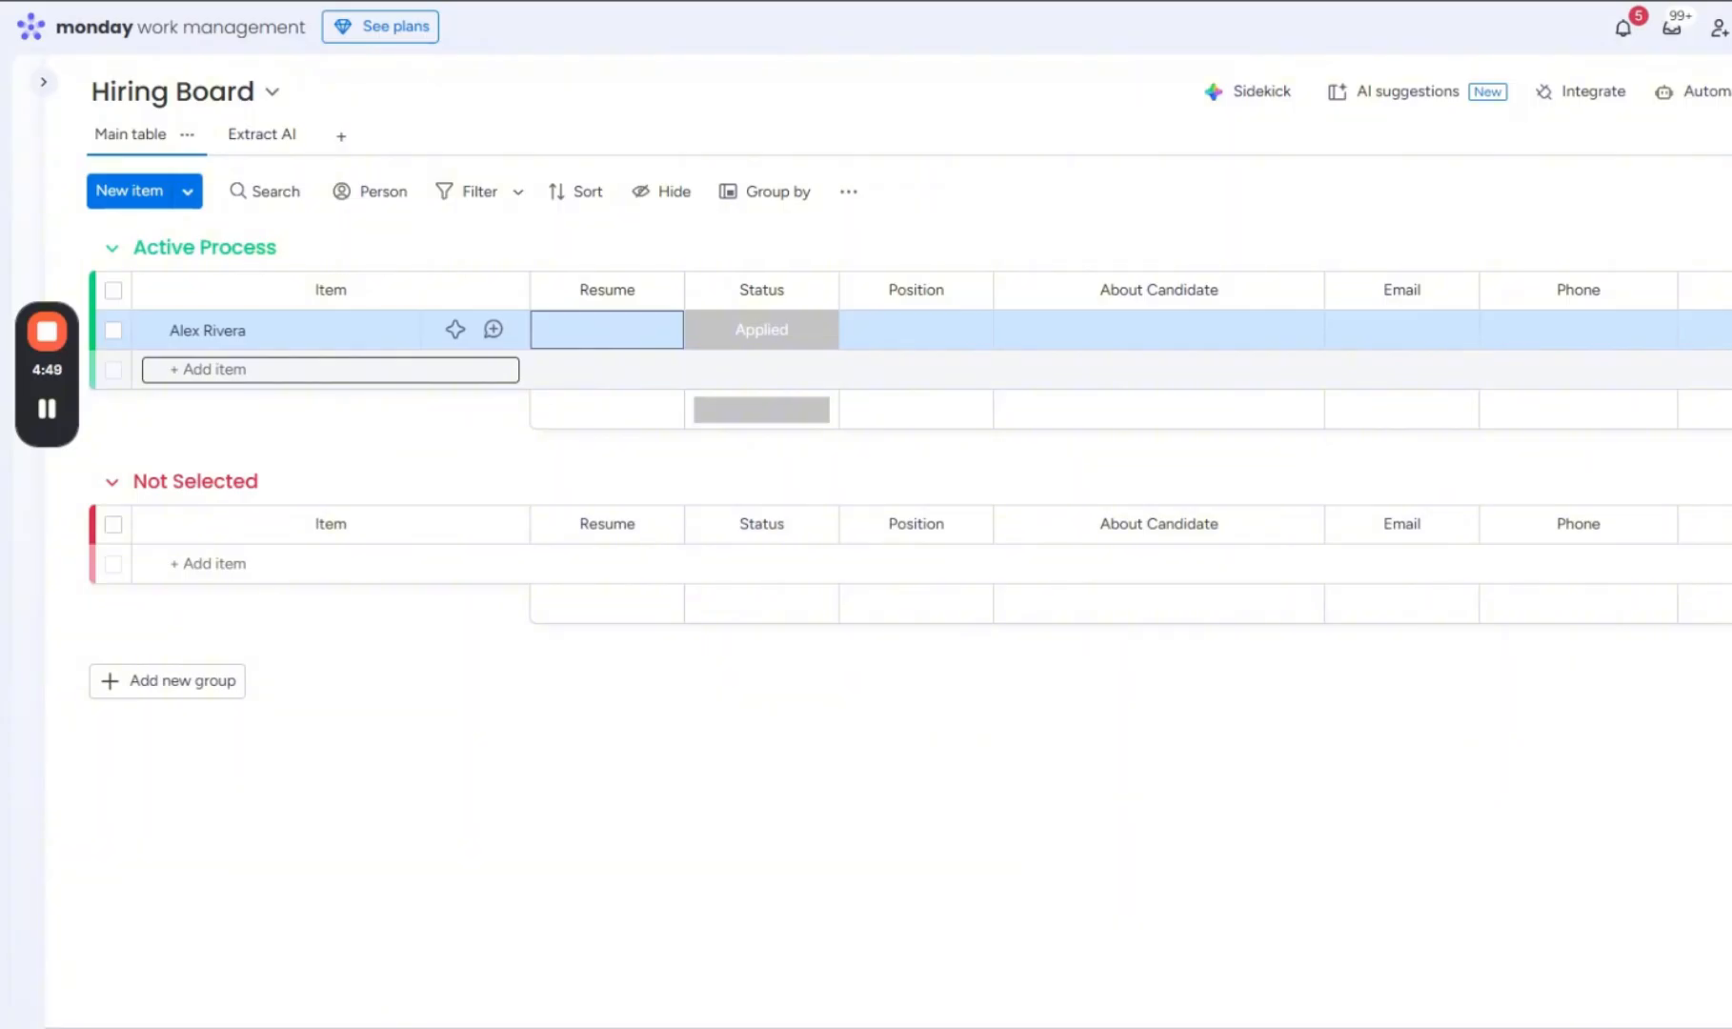
pyautogui.click(1720, 862)
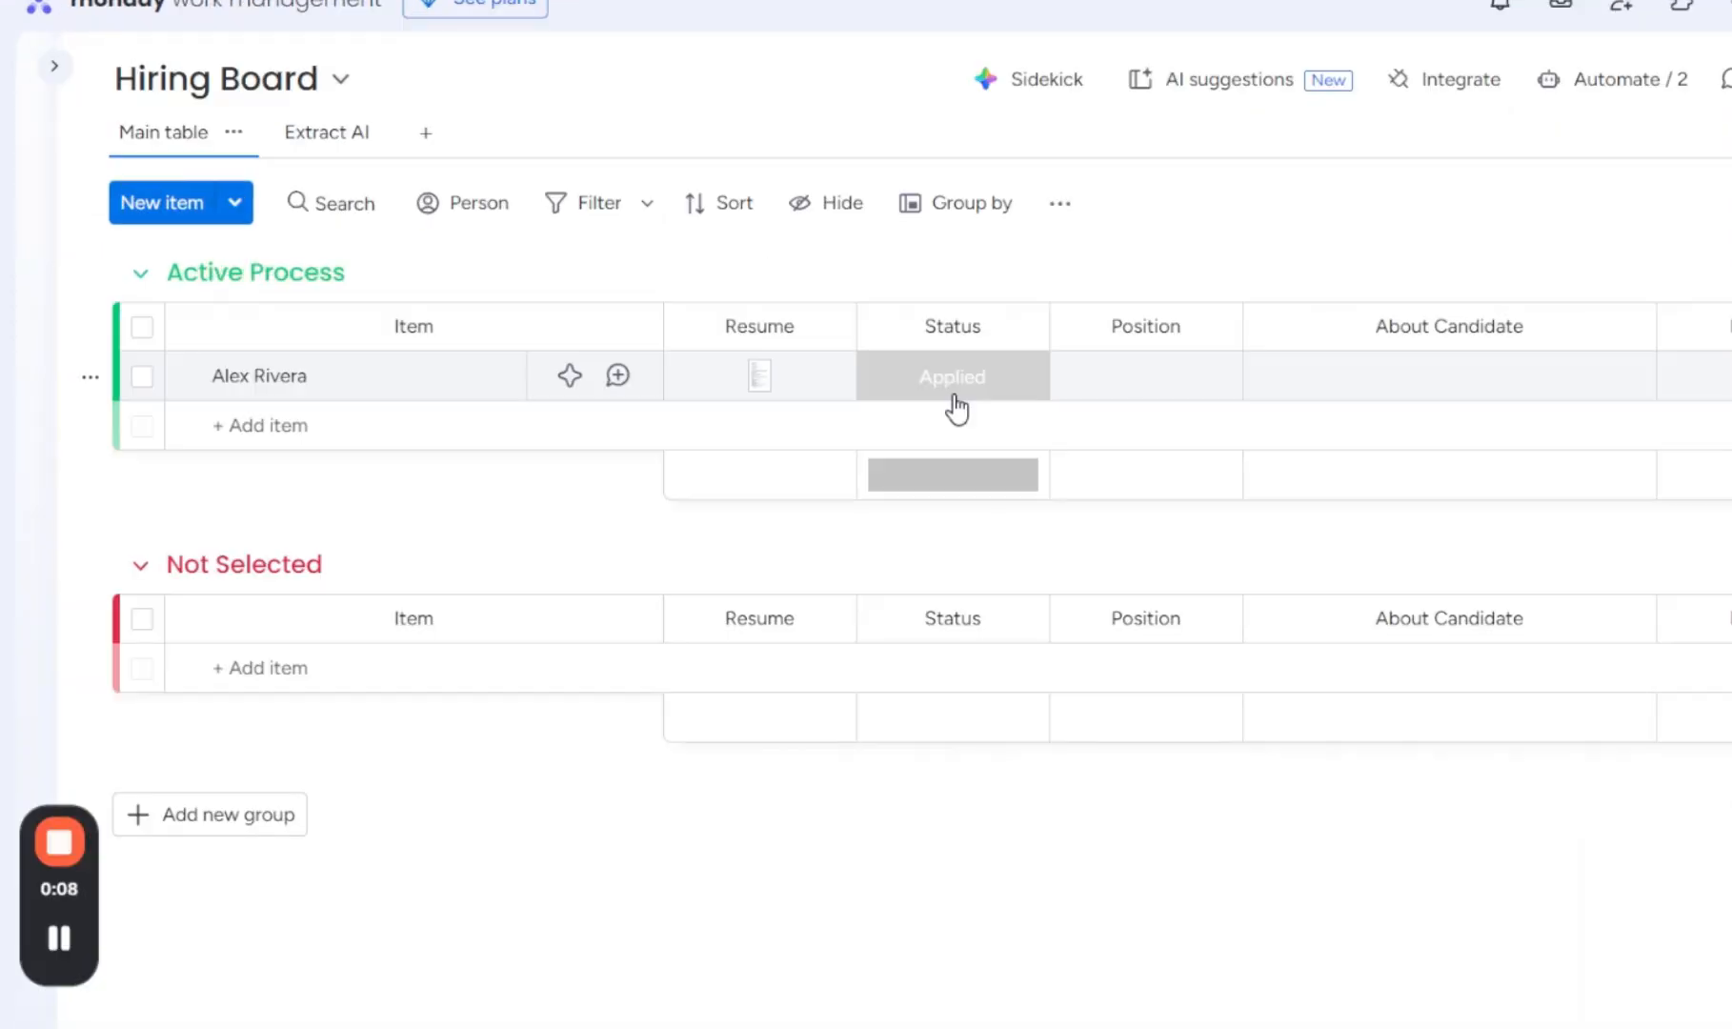
# Step: Set the candidate's status to Screening and check the extracted details across the About Candidate, Email, Phone and Education columns
pyautogui.click(954, 389)
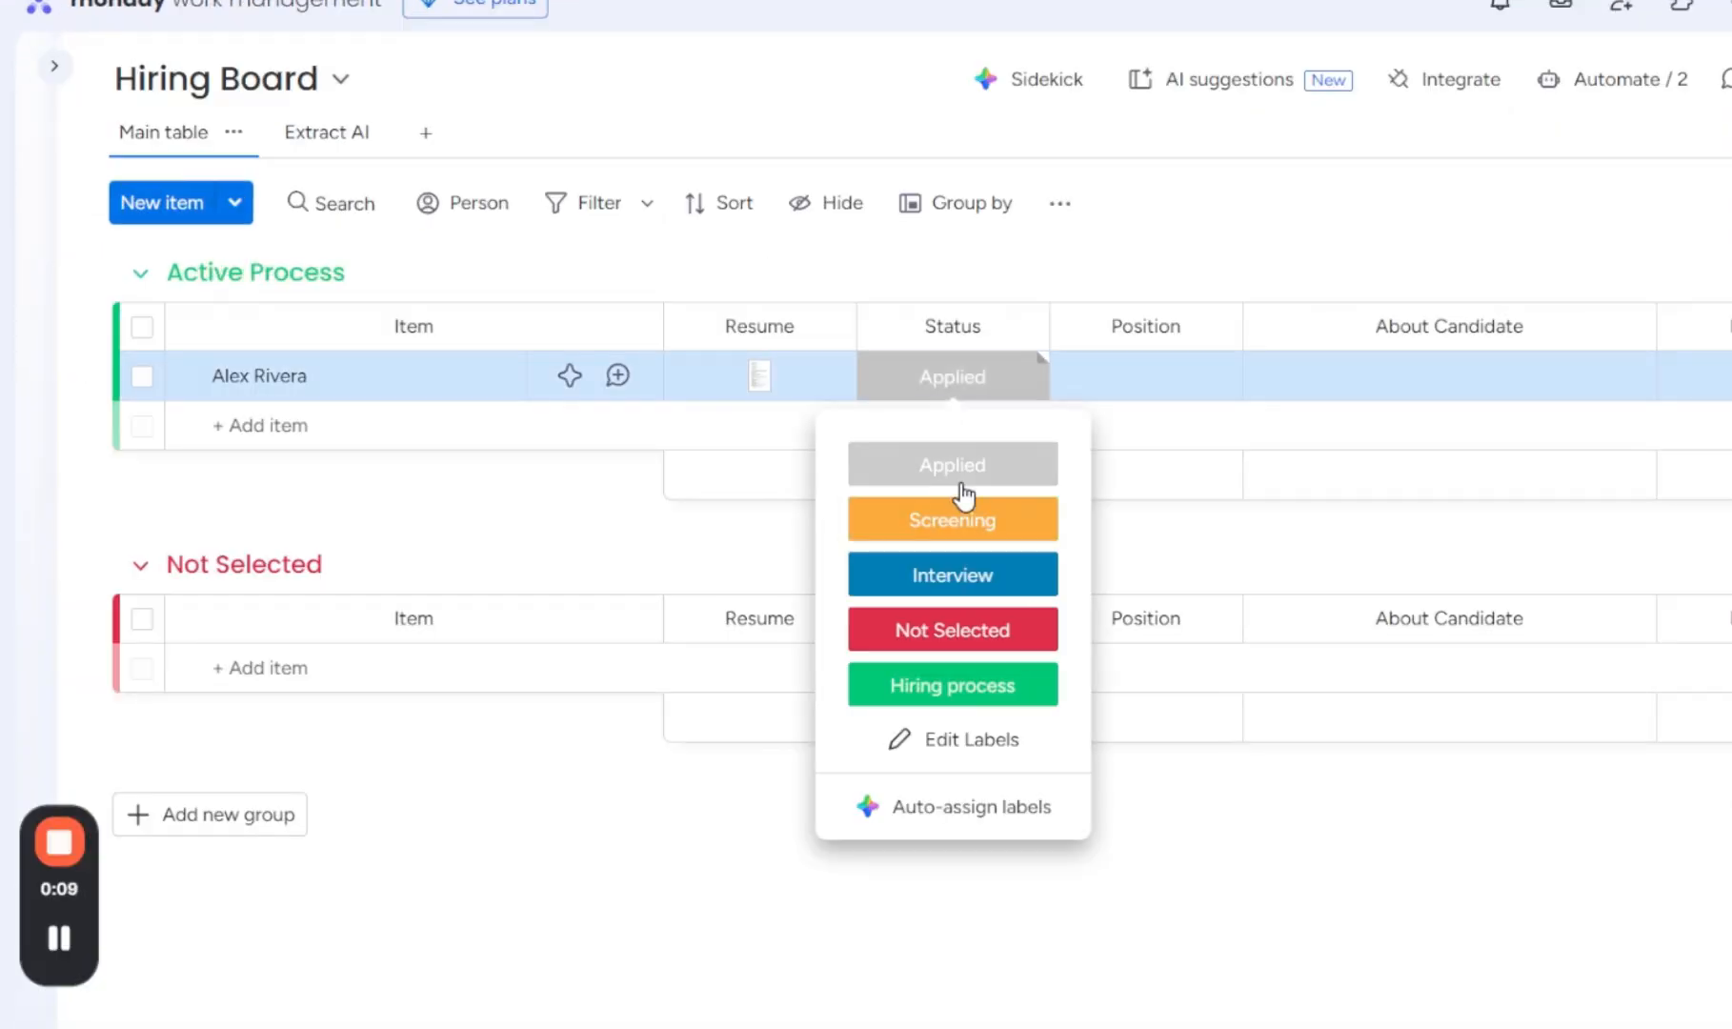
pyautogui.click(952, 520)
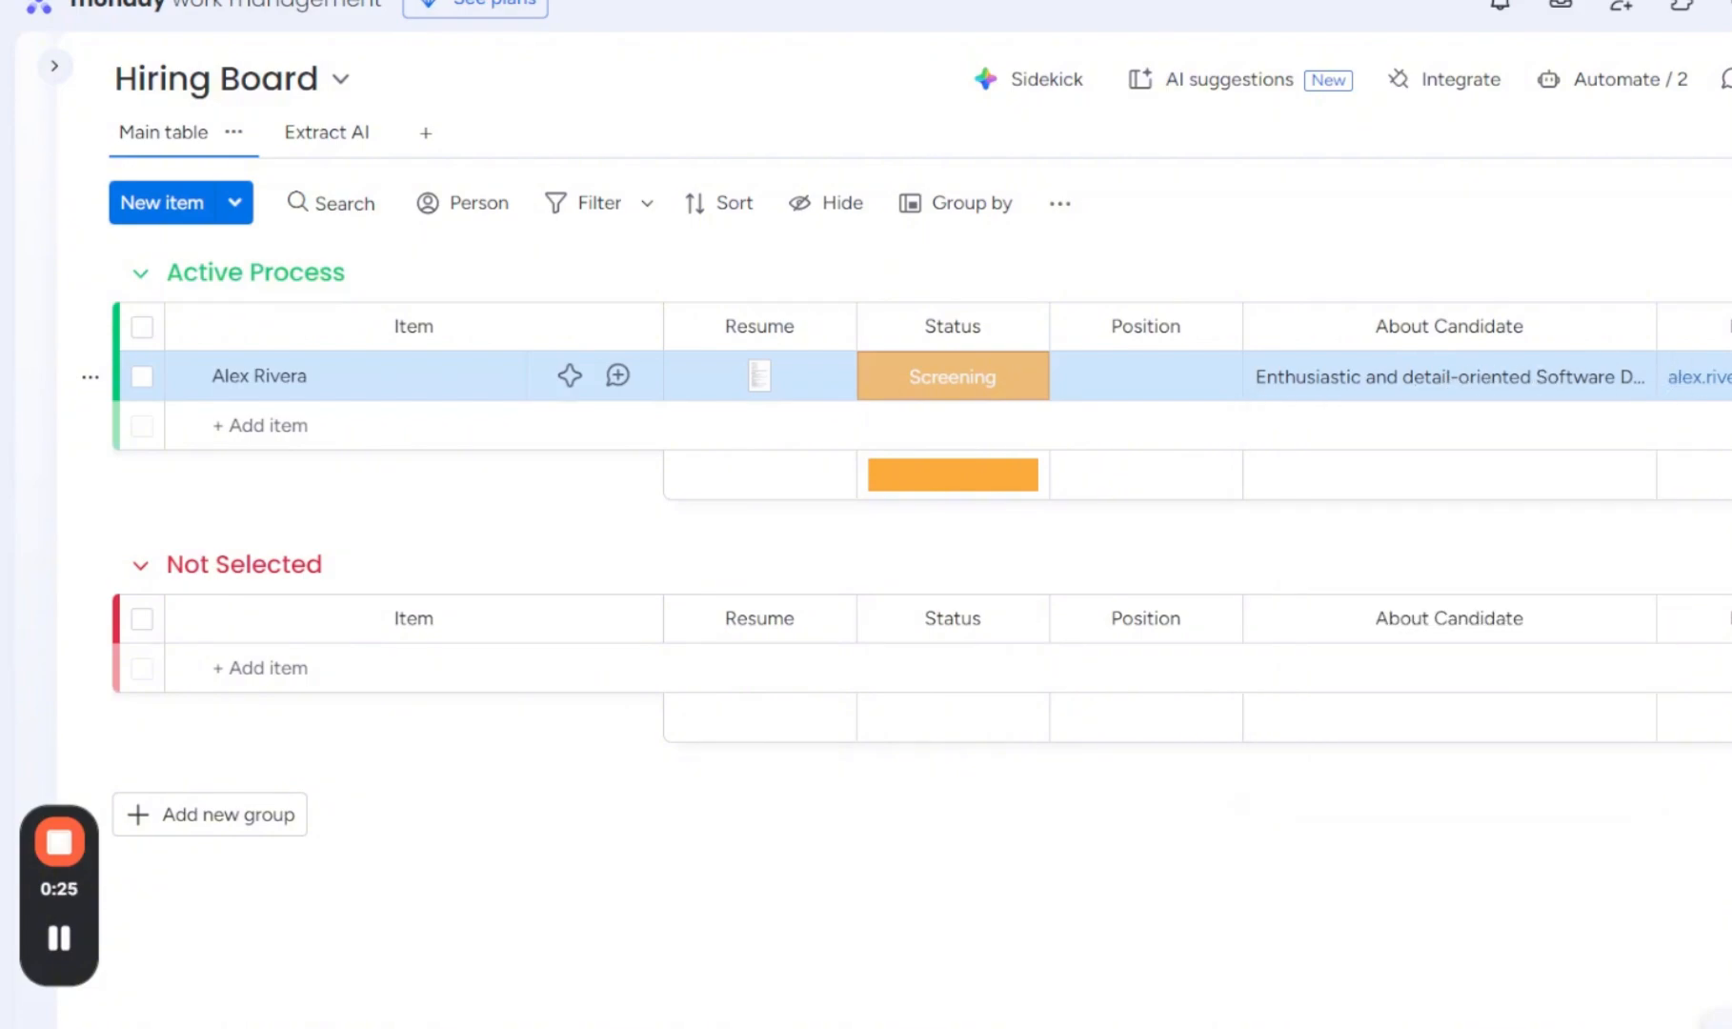
pyautogui.hscroll(5, 1667, 381)
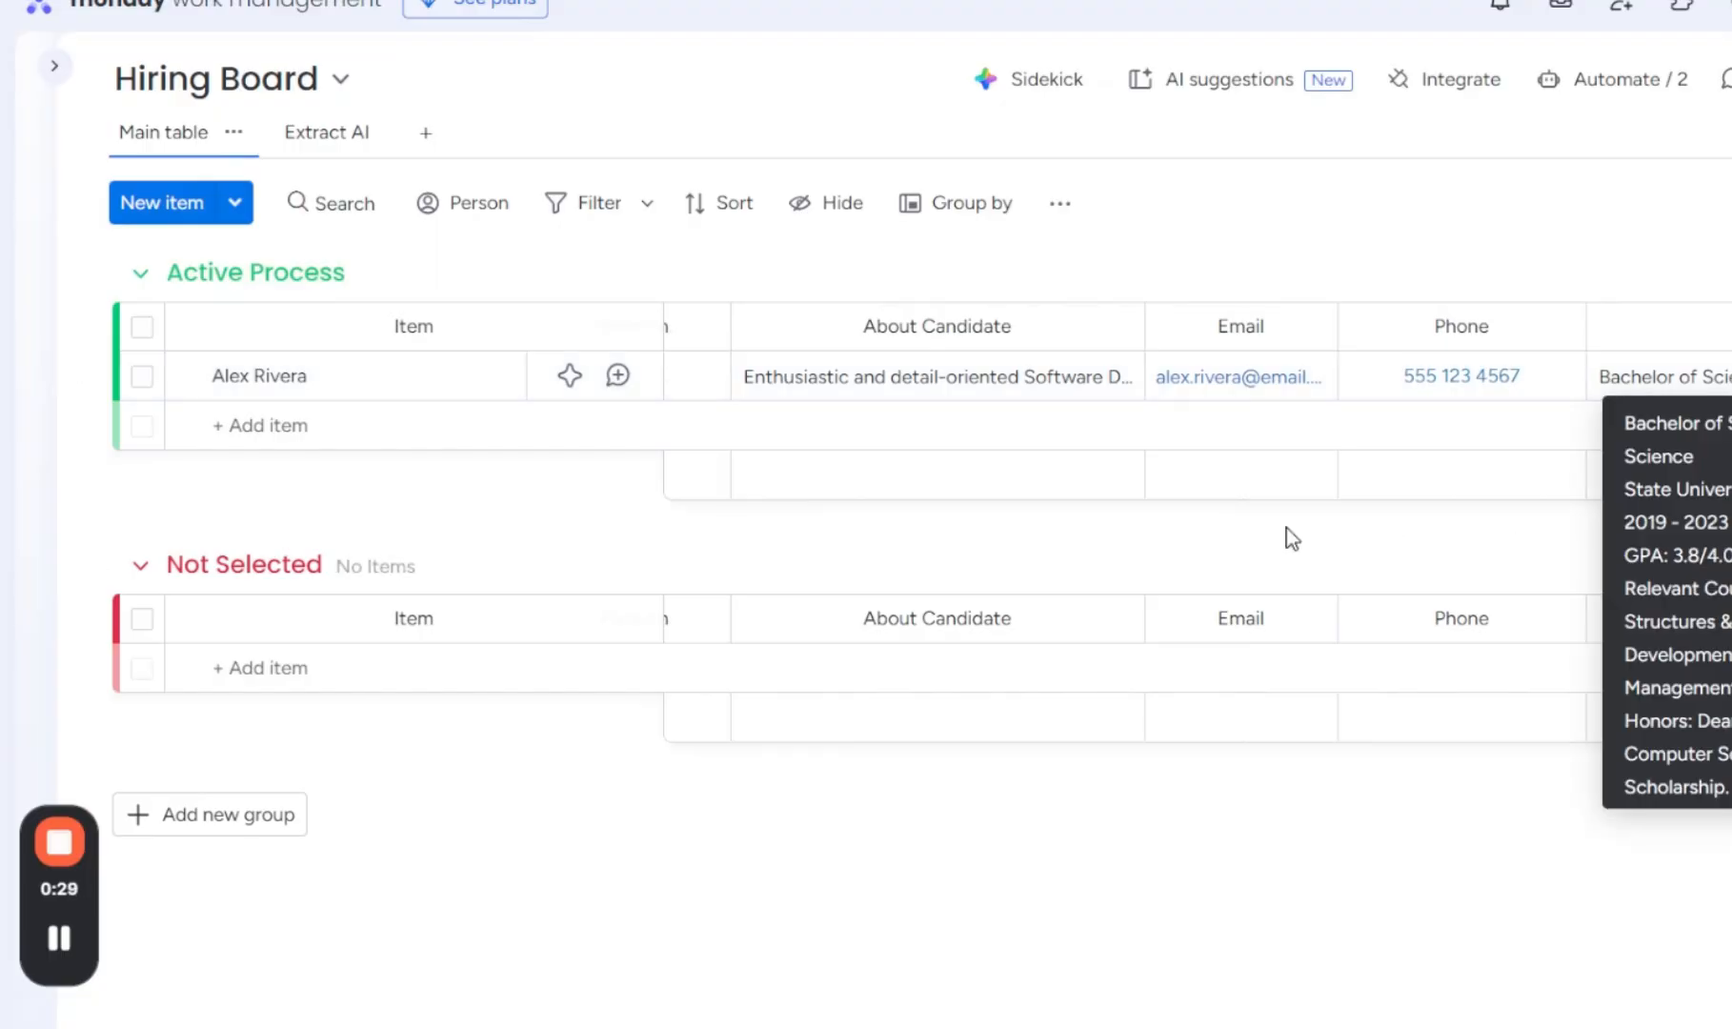
pyautogui.hscroll(-5, 1234, 437)
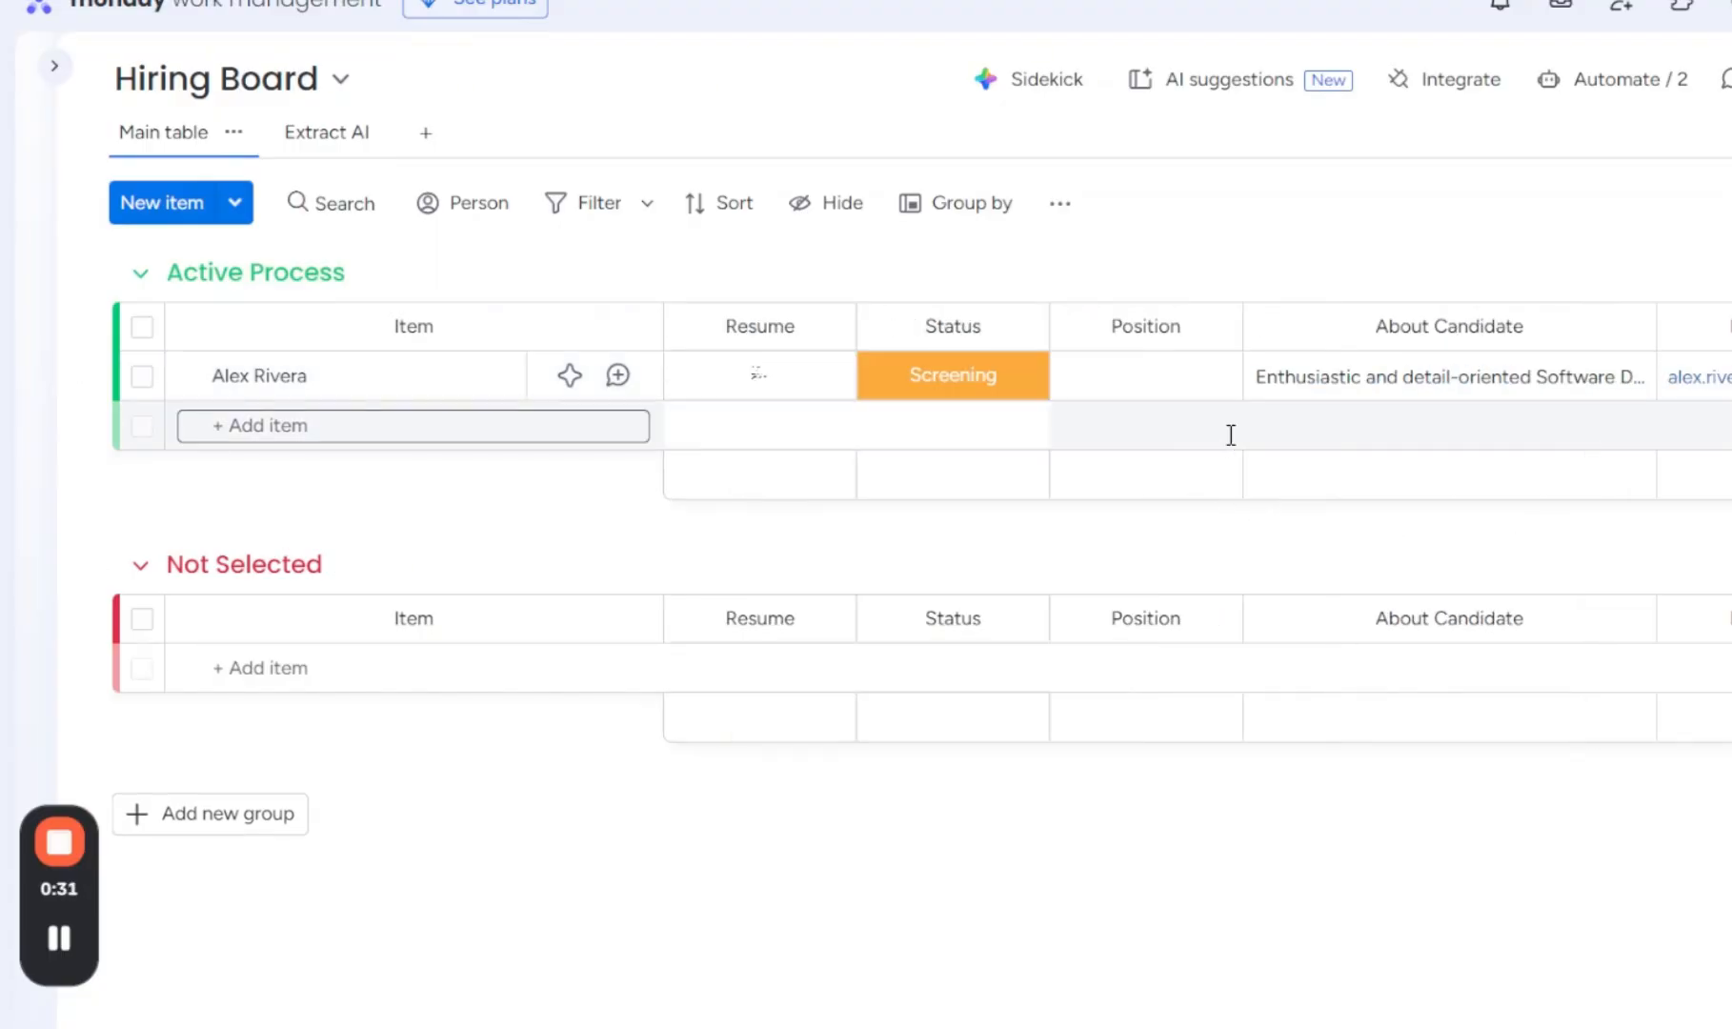